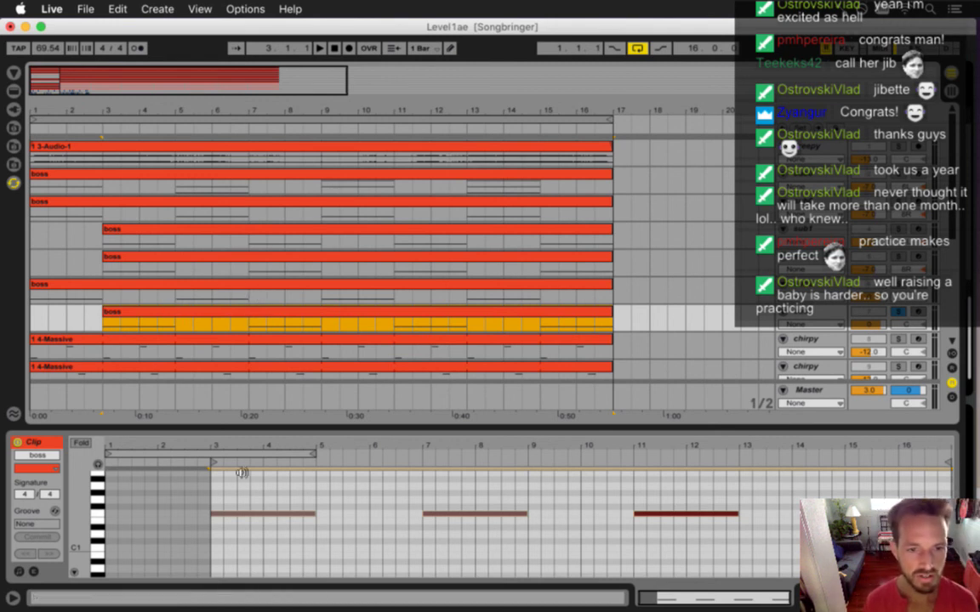
# - Raise the boss clip's three notes one semitone to F#1
pyautogui.click(218, 514)
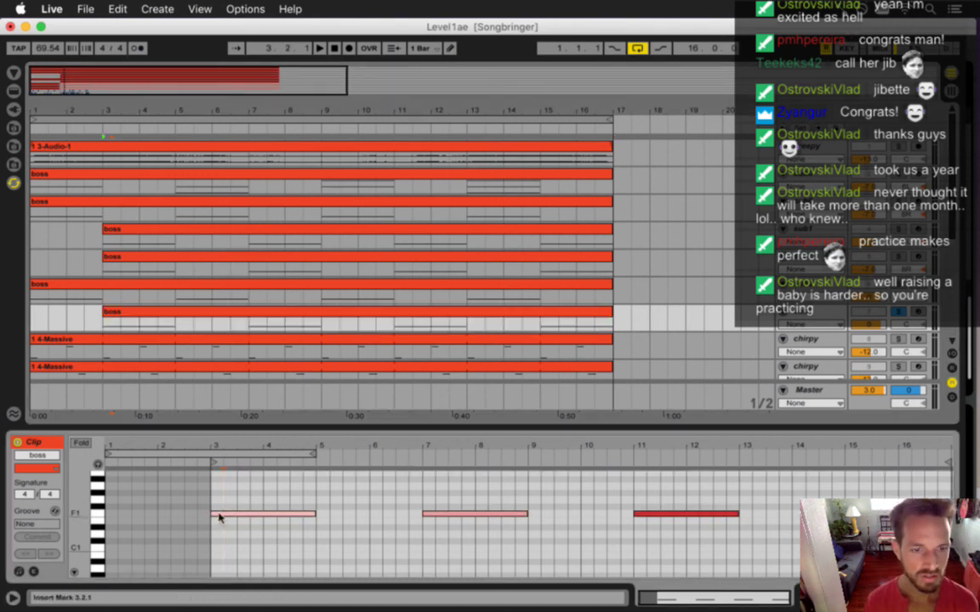
pyautogui.press('super+Tab')
pyautogui.press('super+Tab')
pyautogui.press('super+Tab')
pyautogui.press('super+Tab')
pyautogui.press('super+Tab')
pyautogui.press('super+Tab')
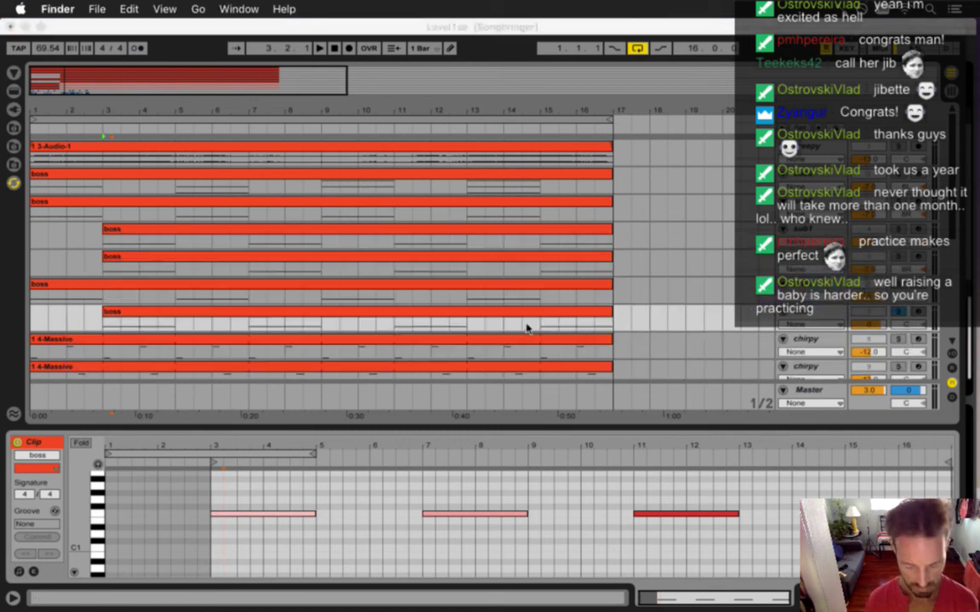
pyautogui.press('super+Tab')
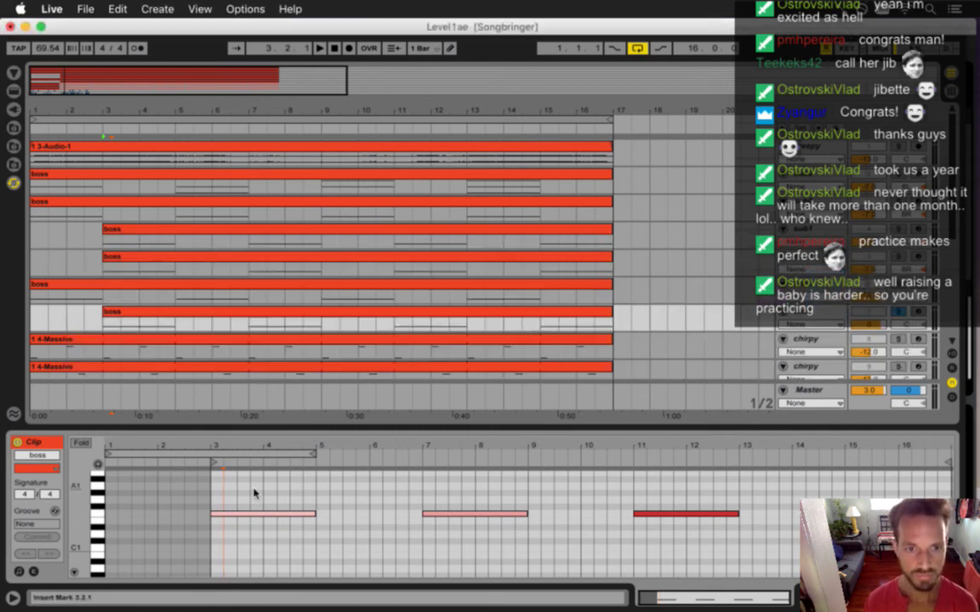
pyautogui.press('super+a')
pyautogui.press('Up')
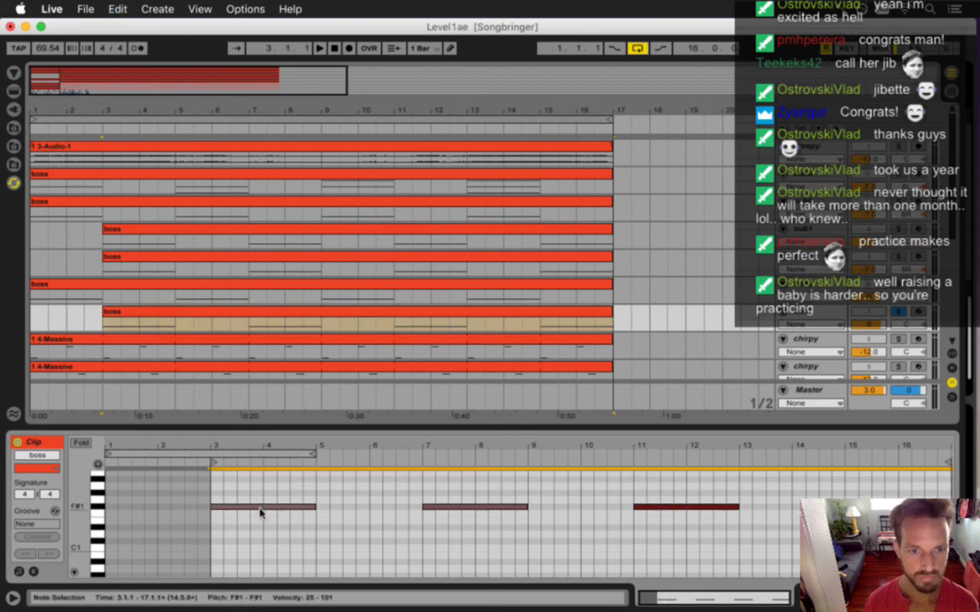
# - Export the boss clip's audio as L1-bass3F#
pyautogui.click(273, 319)
pyautogui.press('shift+super+r')
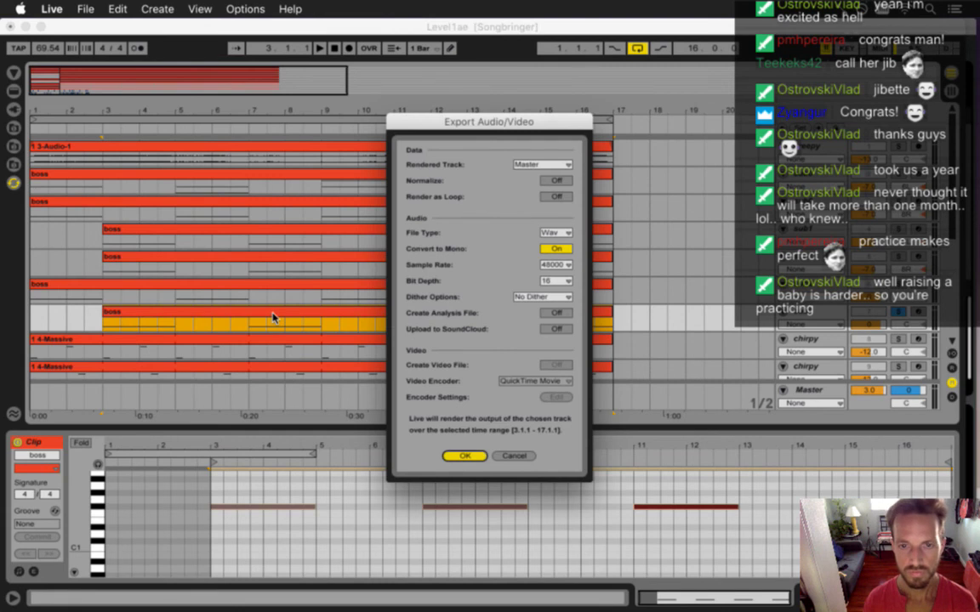
pyautogui.press('Return')
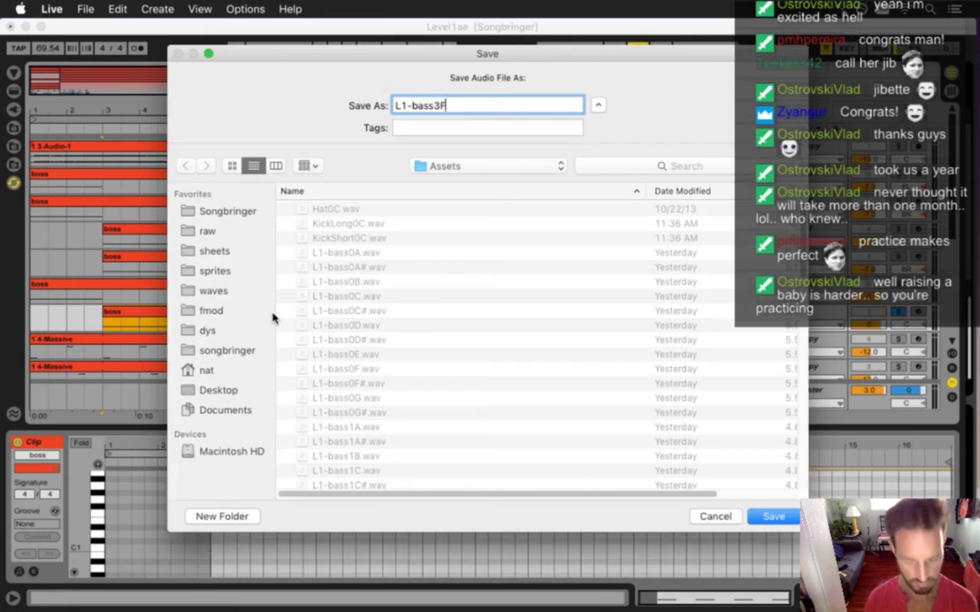
pyautogui.write('#')
pyautogui.press('Return')
# - Open a new Finder window on the fmod folder
pyautogui.press('super+Tab')
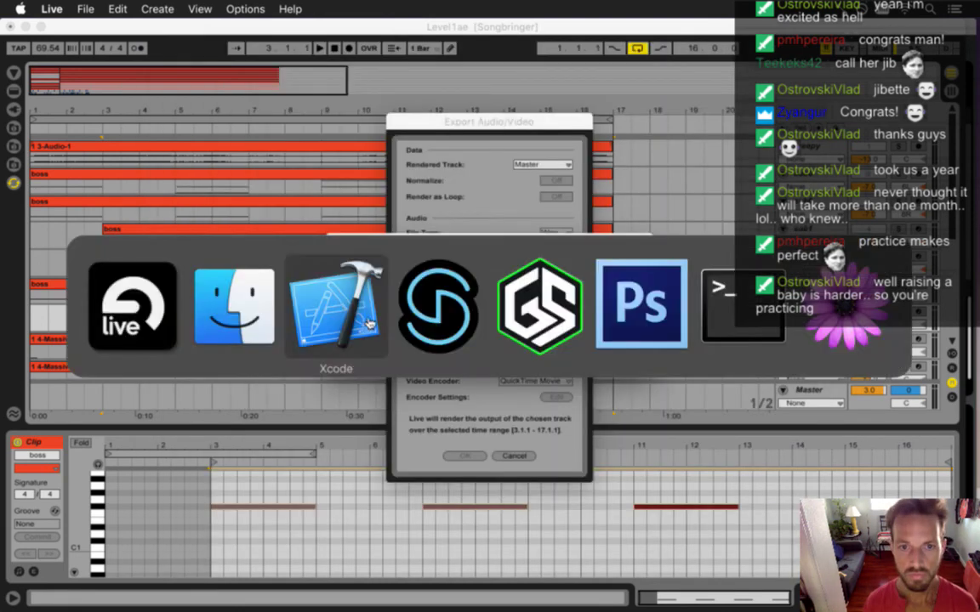
pyautogui.press('super+n')
pyautogui.click(301, 270)
# - In Assets, check L1-bass3E.wav and the new L1-bass3F#.wav, then return to Live
pyautogui.doubleClick(400, 168)
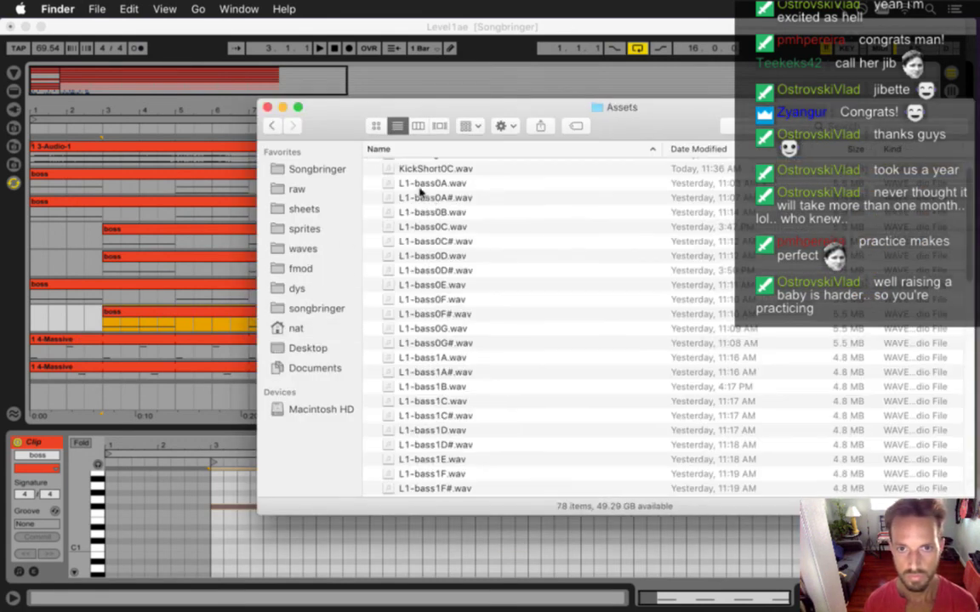
pyautogui.scroll(-6, 876, 225)
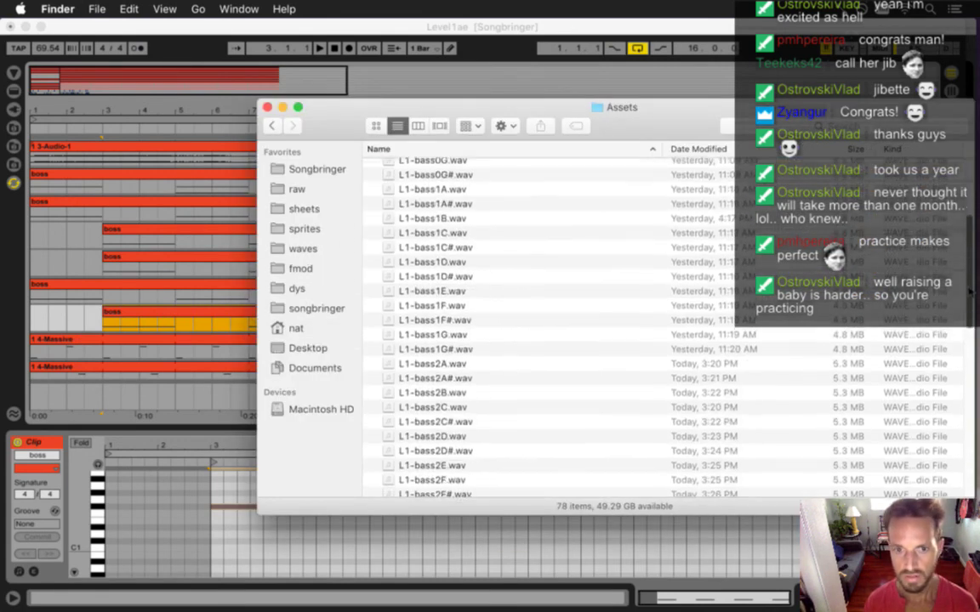
pyautogui.scroll(-5, 966, 314)
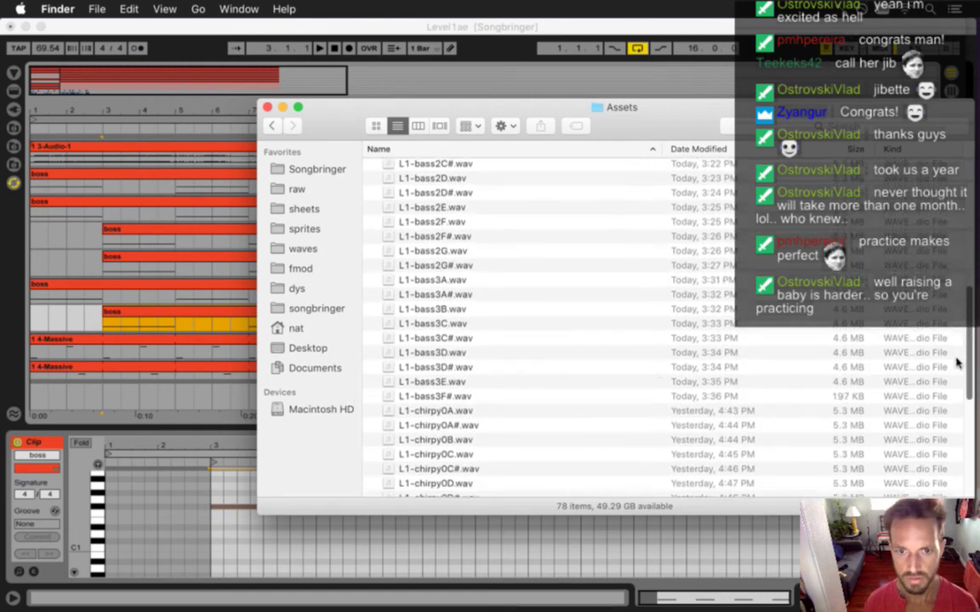
pyautogui.click(477, 384)
pyautogui.click(461, 397)
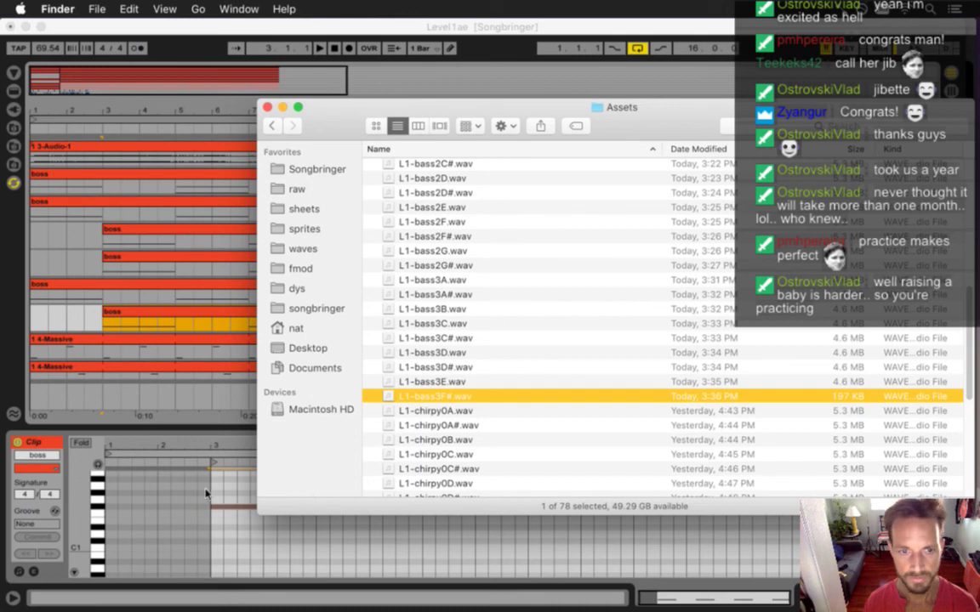
pyautogui.click(202, 435)
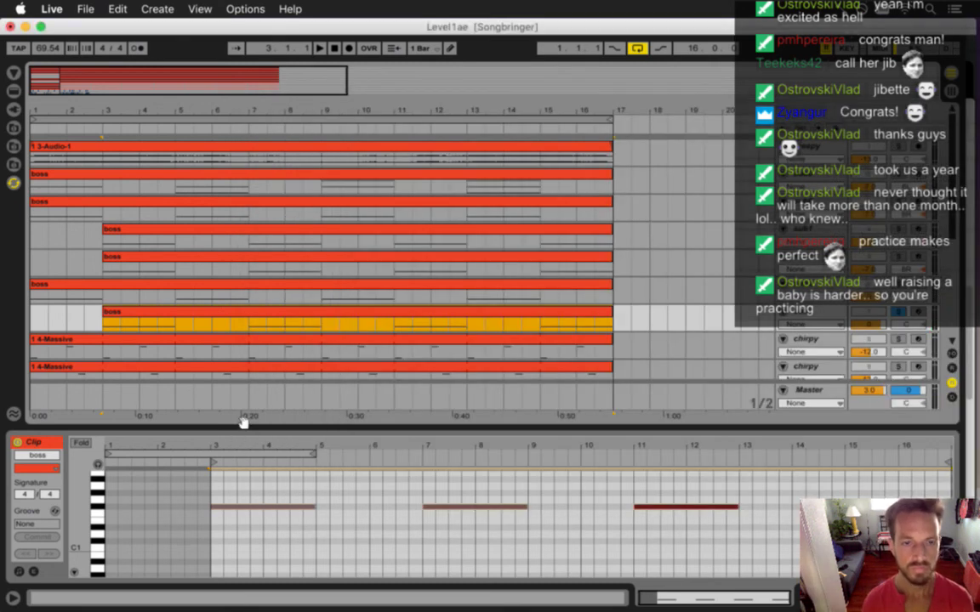
# - Export the boss clip's render as L1-bass3F
pyautogui.click(246, 485)
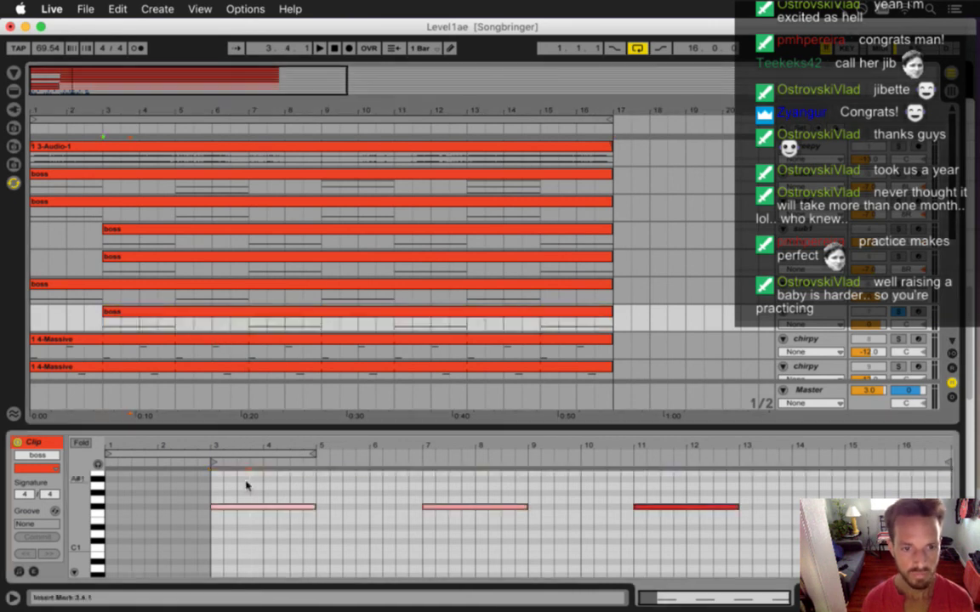
pyautogui.press('super+a')
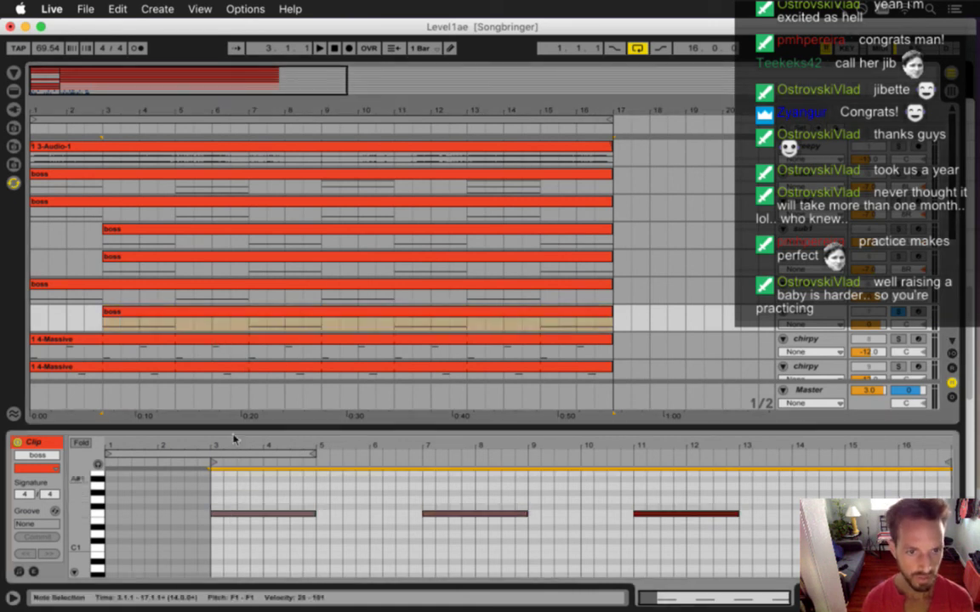
pyautogui.click(236, 315)
pyautogui.press('super+shift+r')
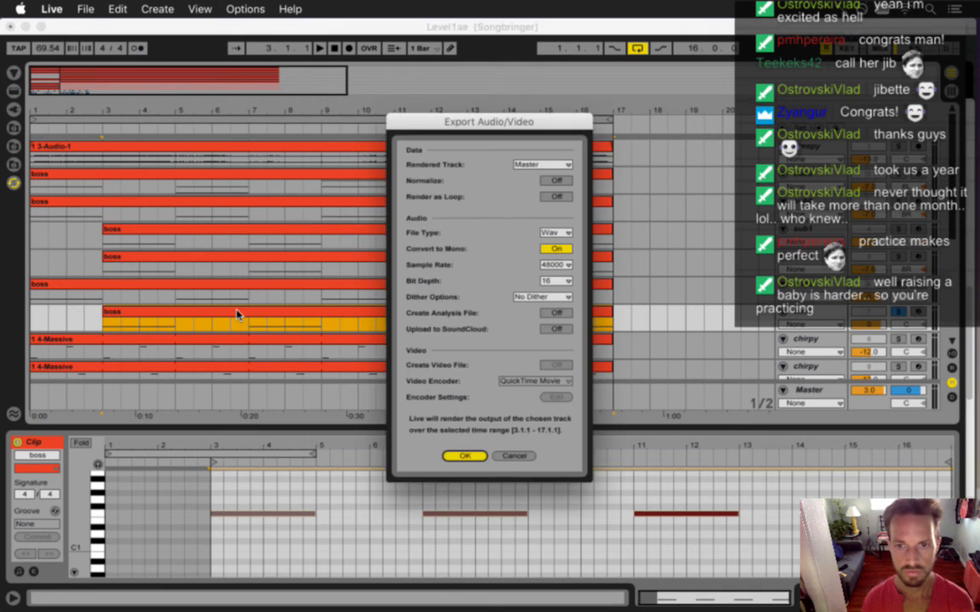
pyautogui.press('Return')
pyautogui.press('Right')
pyautogui.press('BackSpace')
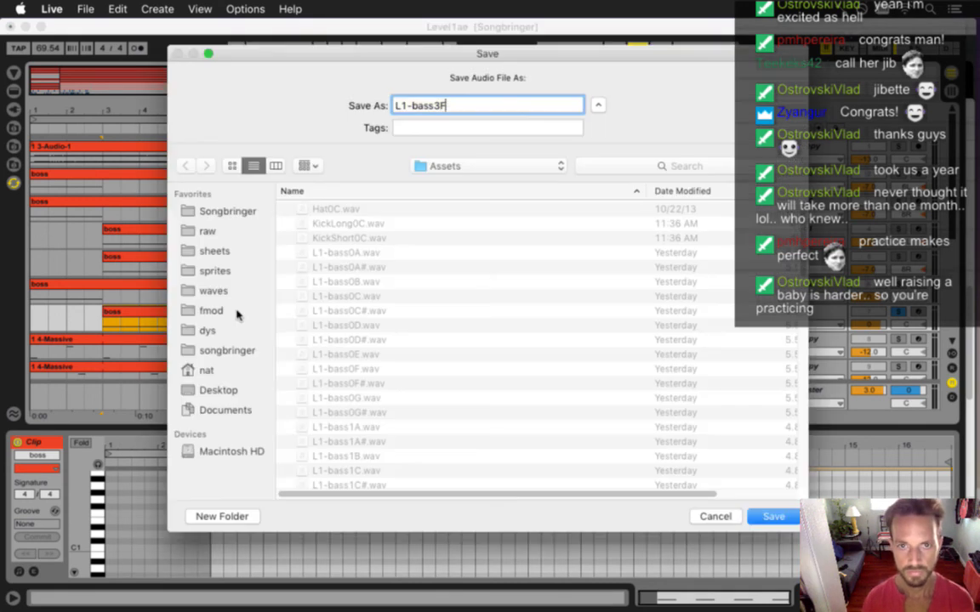
pyautogui.press('Return')
# - Raise the boss clip's notes to G1 and export the render as L1-bass3G
pyautogui.press('super+Tab')
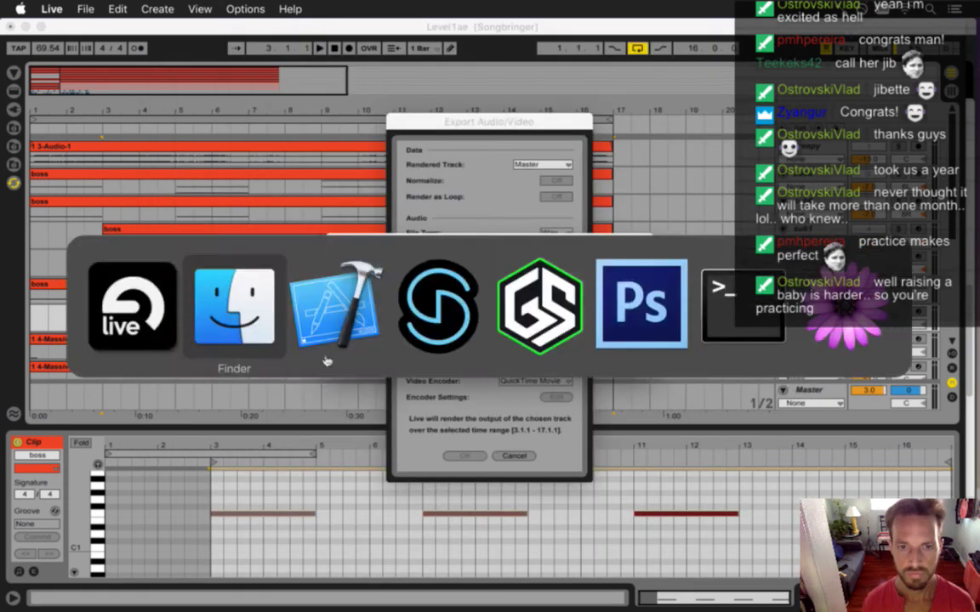
pyautogui.press('super+Tab')
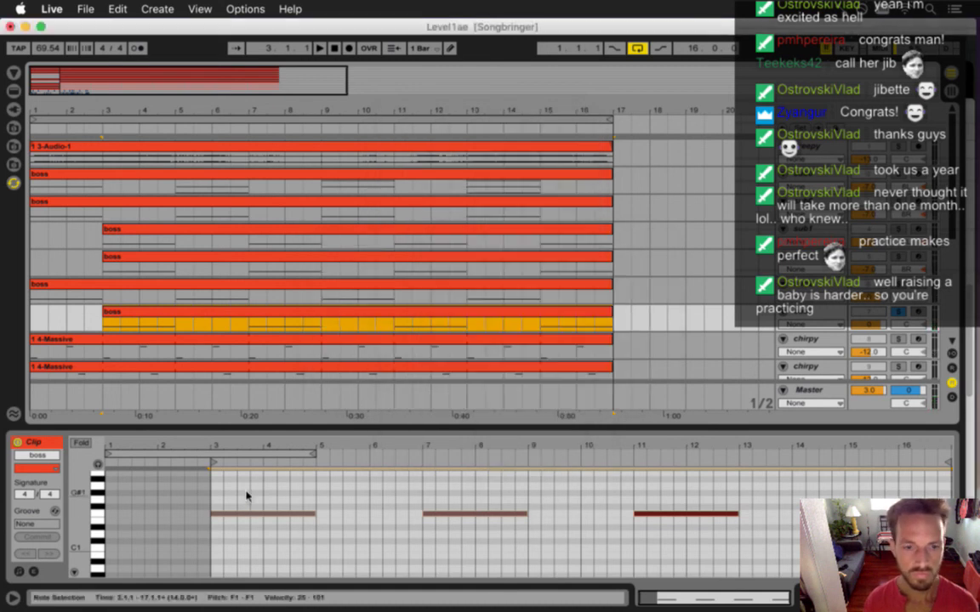
pyautogui.click(245, 500)
pyautogui.press('Up')
pyautogui.press('Up')
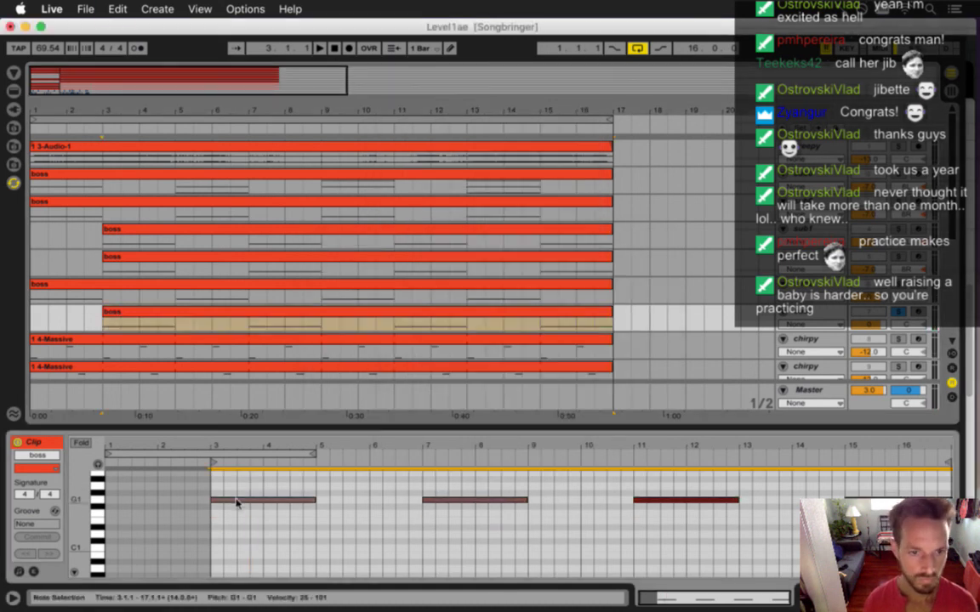
pyautogui.click(258, 318)
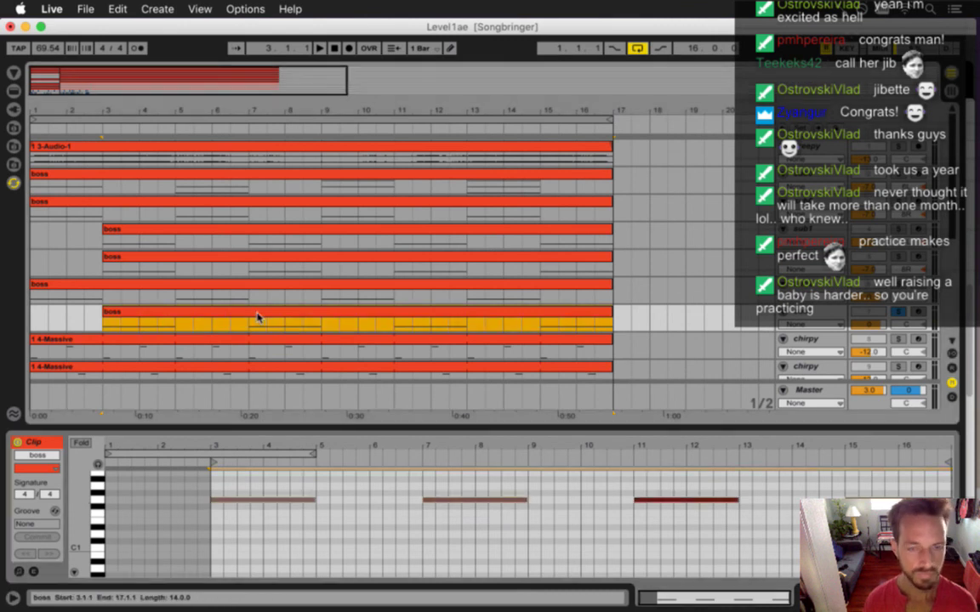
pyautogui.press('super+shift+r')
pyautogui.press('Return')
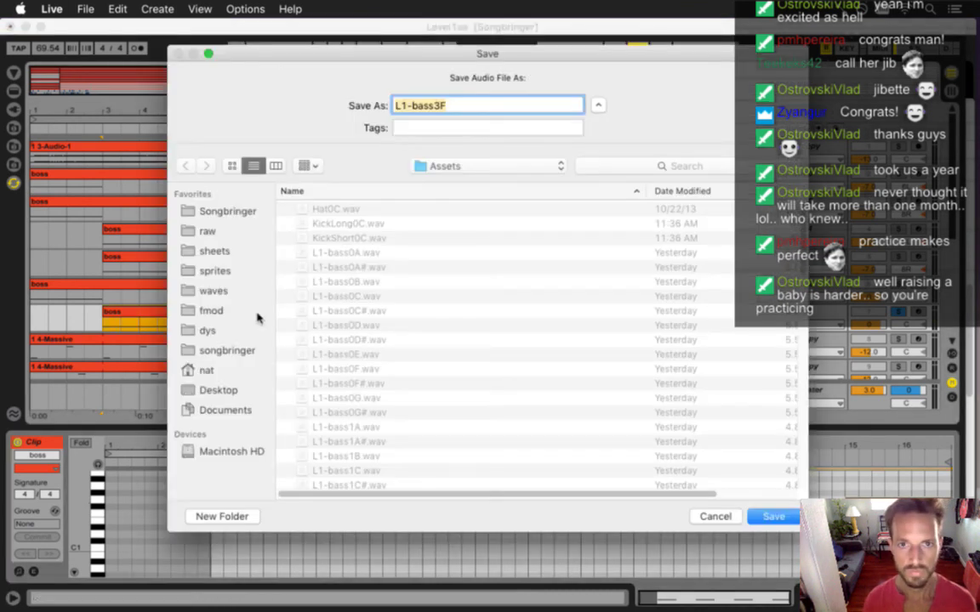
pyautogui.press('Right')
pyautogui.press('BackSpace')
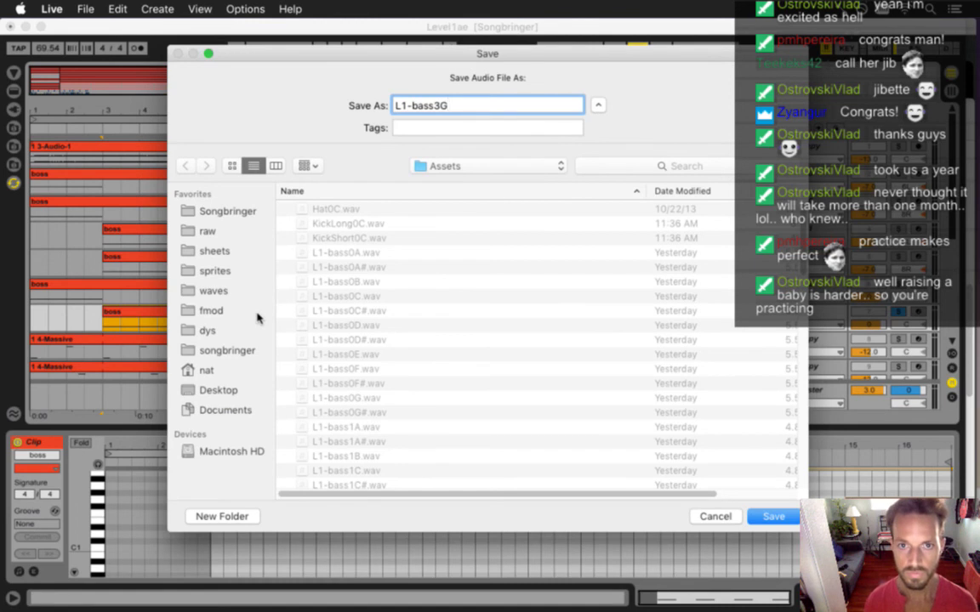
pyautogui.press('Return')
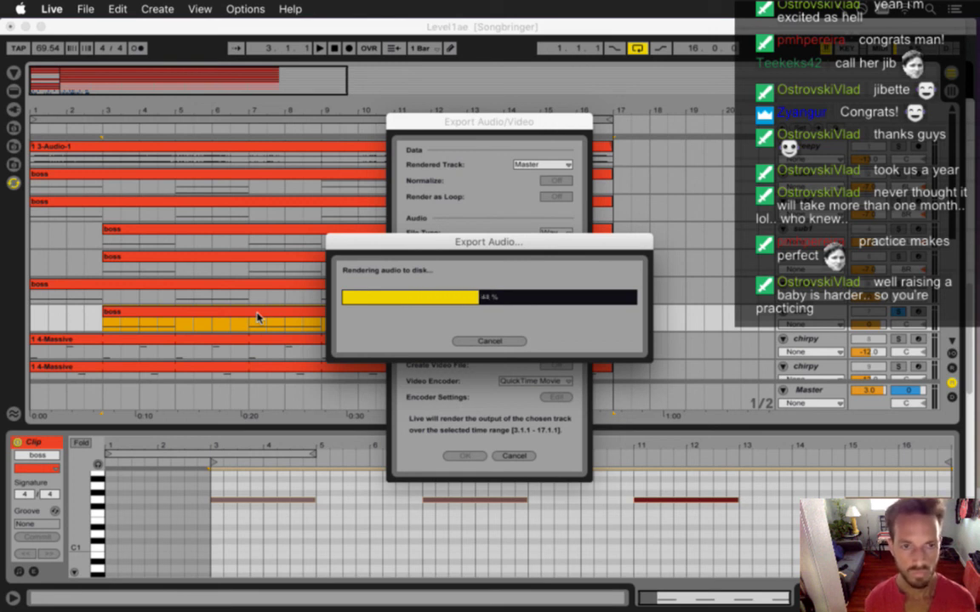
pyautogui.press('super+Tab')
pyautogui.press('super+Tab')
pyautogui.press('super+Tab')
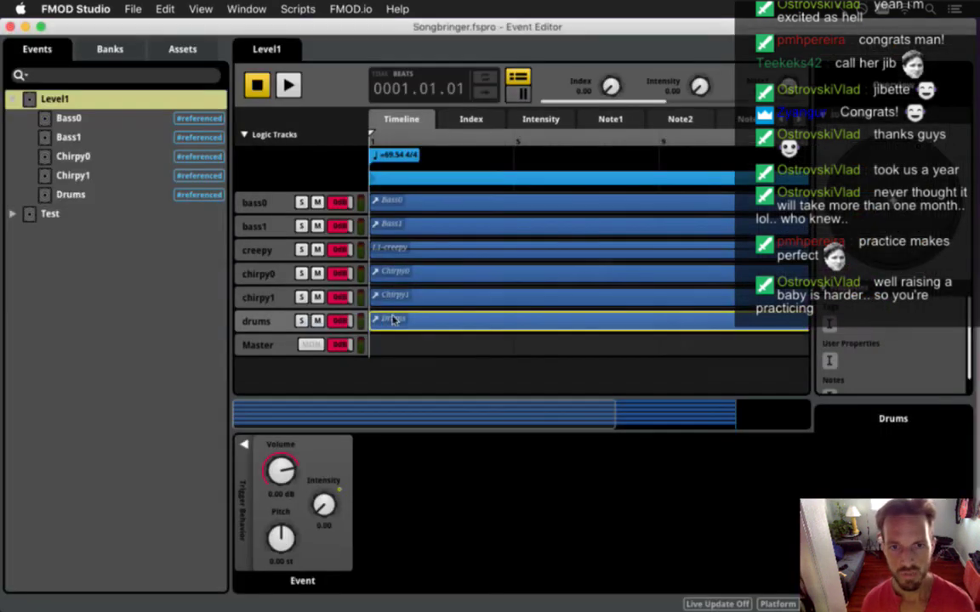
# - Select the Level1 event and zoom its timeline out to review every track
pyautogui.click(126, 97)
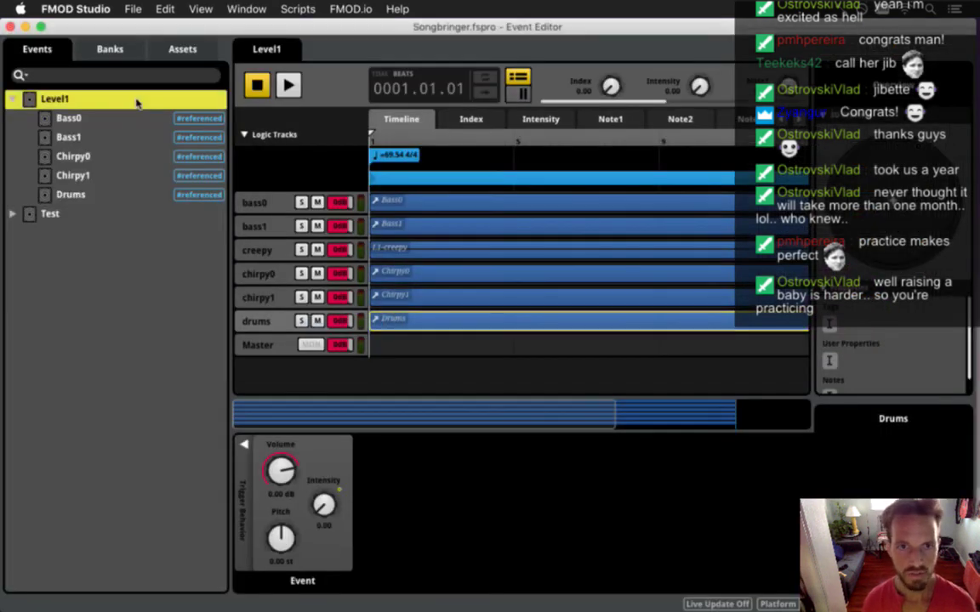
pyautogui.click(617, 416)
pyautogui.moveTo(422, 422); pyautogui.dragTo(185, 433)
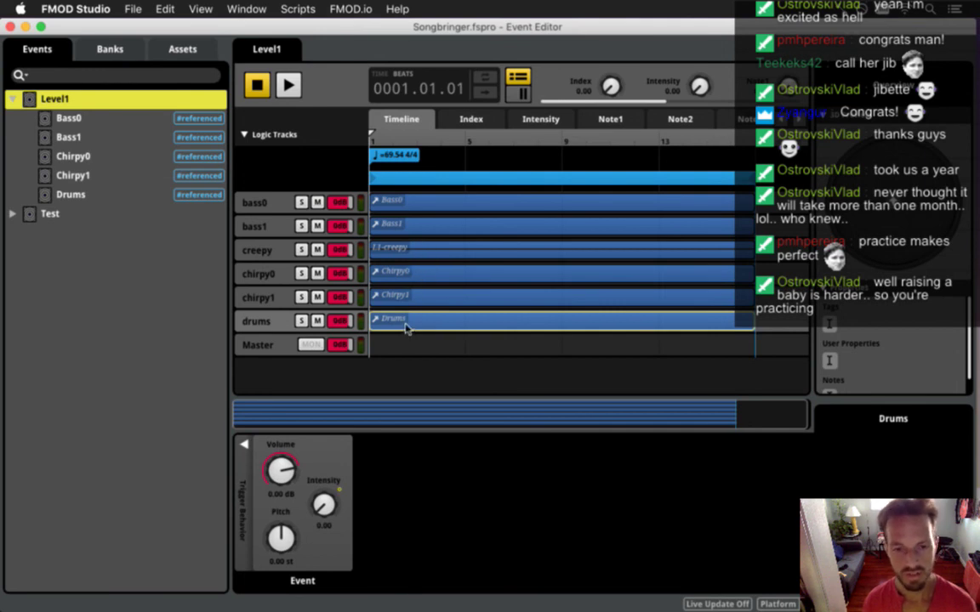
pyautogui.press('super+Tab')
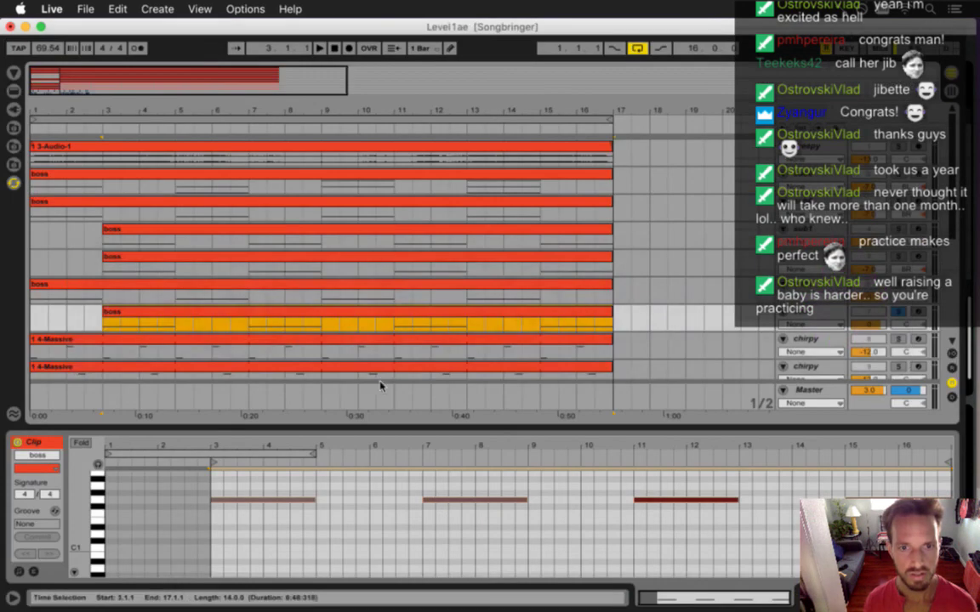
# - Raise the boss clip's notes to G#1 and export the render as a new bass WAV
pyautogui.click(252, 485)
pyautogui.press('Up')
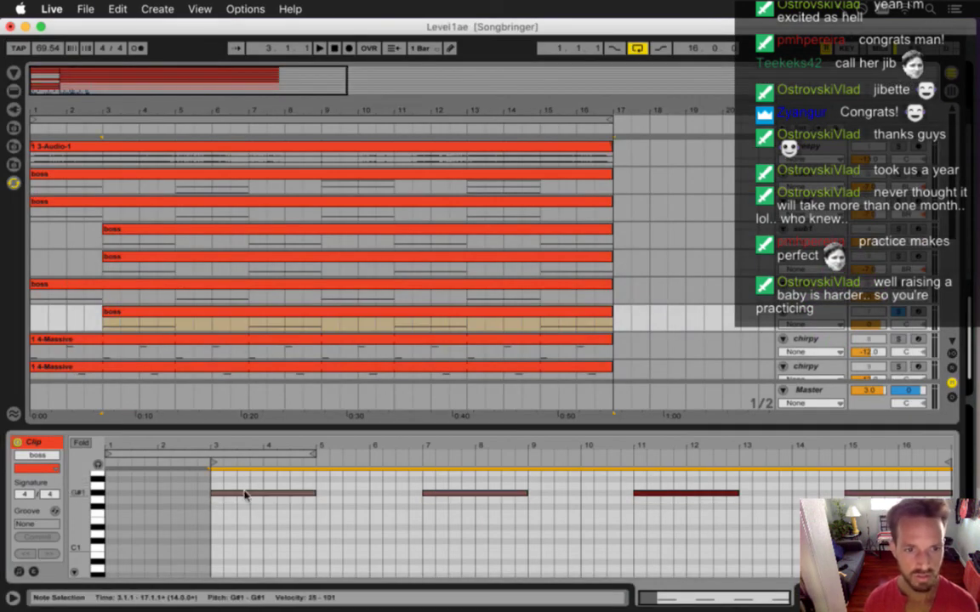
pyautogui.click(238, 325)
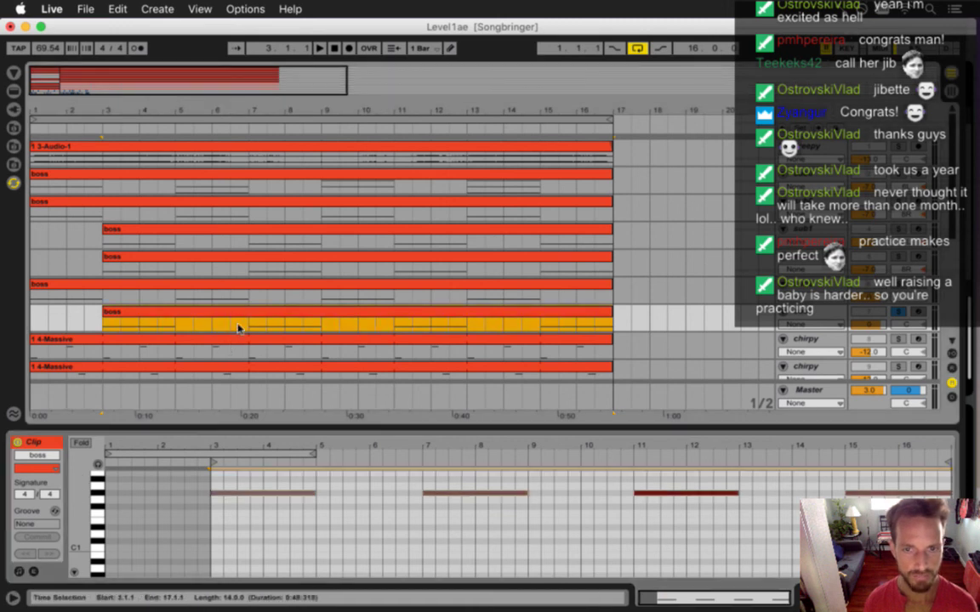
pyautogui.press('super+shift+r')
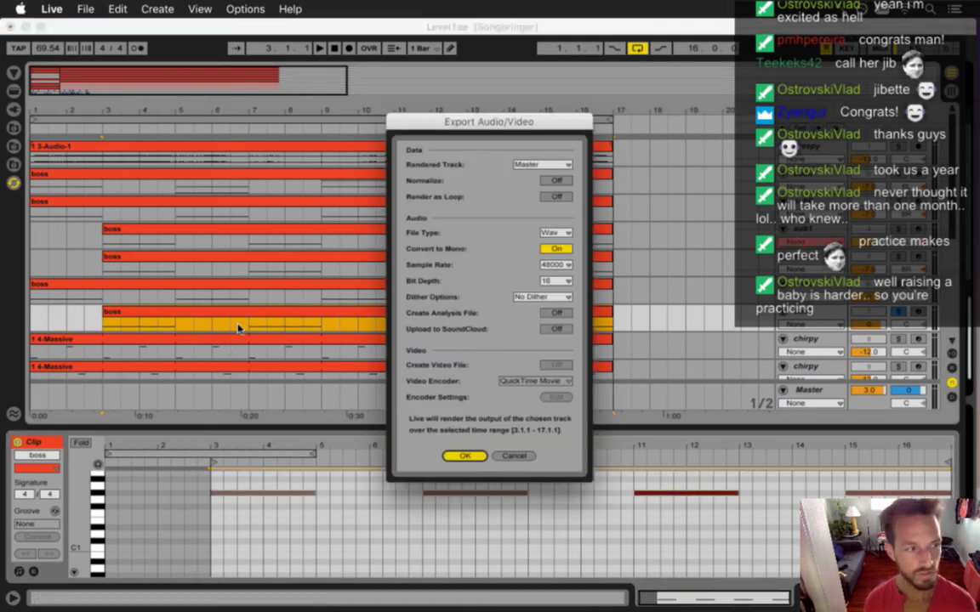
pyautogui.press('Return')
pyautogui.press('Right')
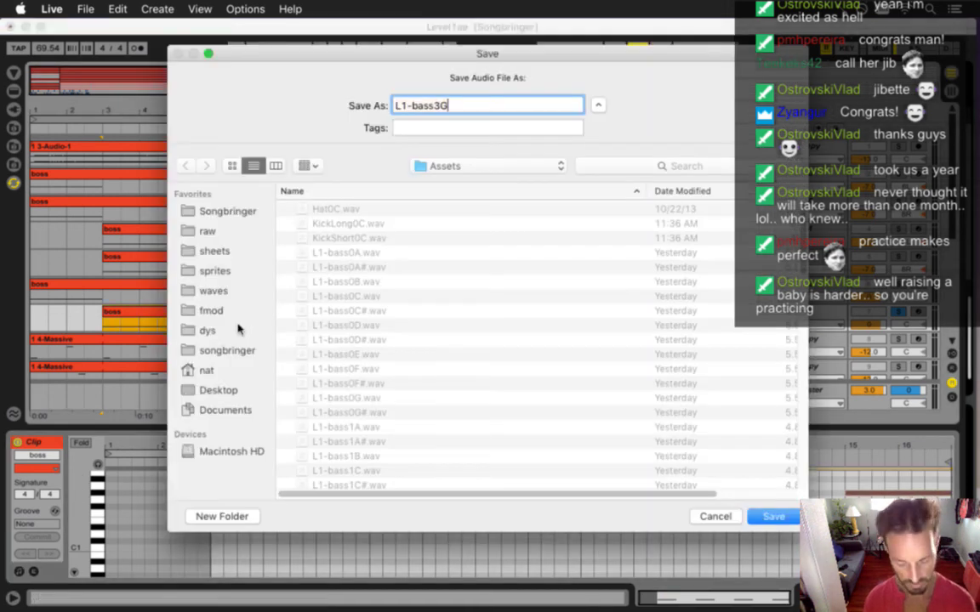
pyautogui.press('Return')
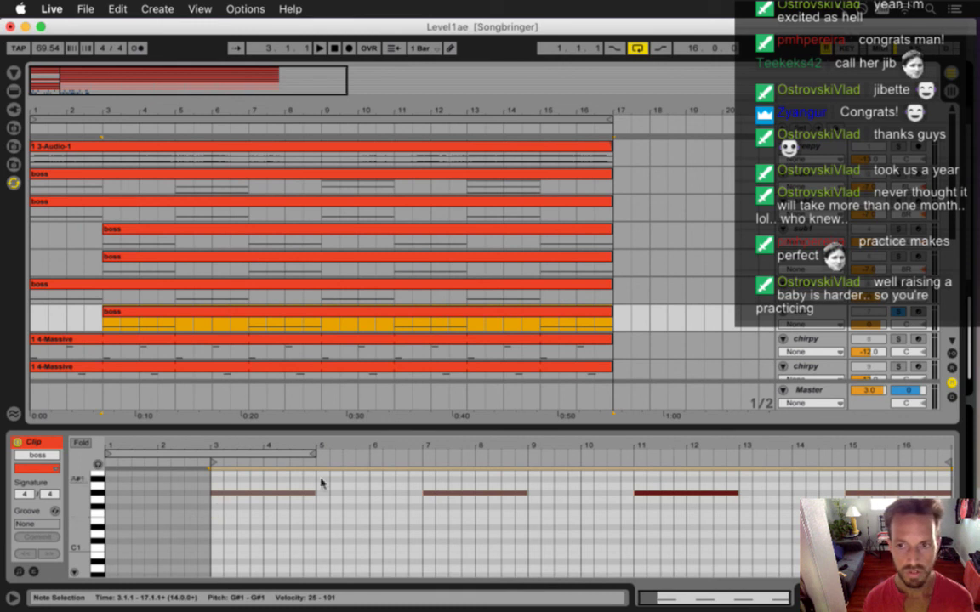
pyautogui.press('super+Tab')
pyautogui.press('super+Tab')
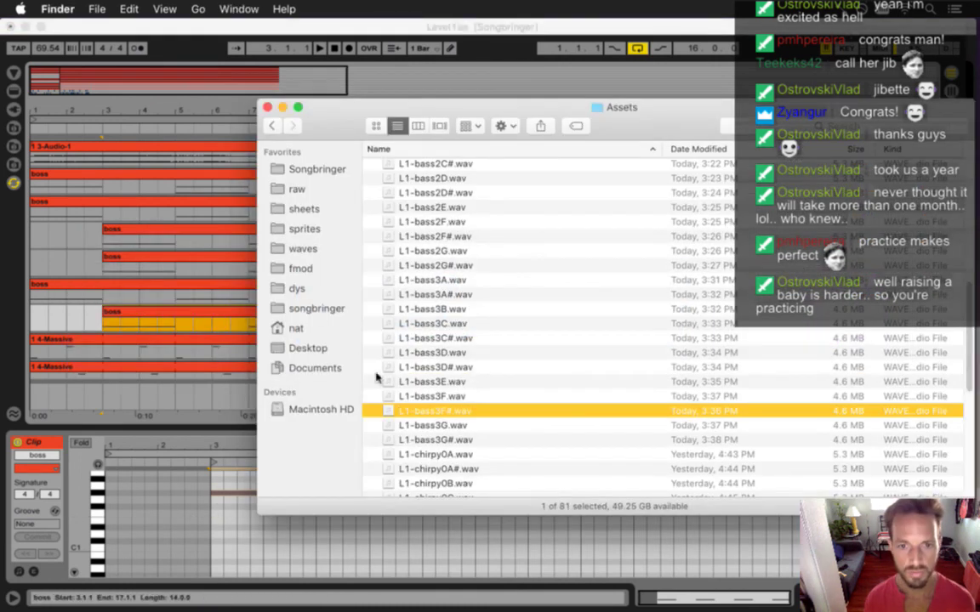
# - Return to Ableton Live and scroll through the Level1ae arrangement
pyautogui.press('super+Tab')
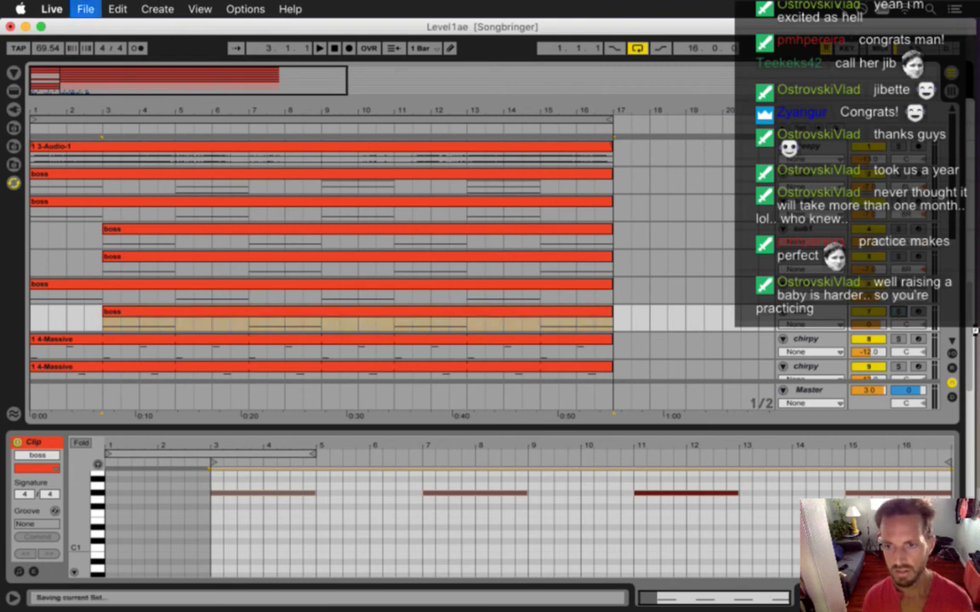
pyautogui.scroll(-3, 859, 208)
pyautogui.scroll(-1, 860, 208)
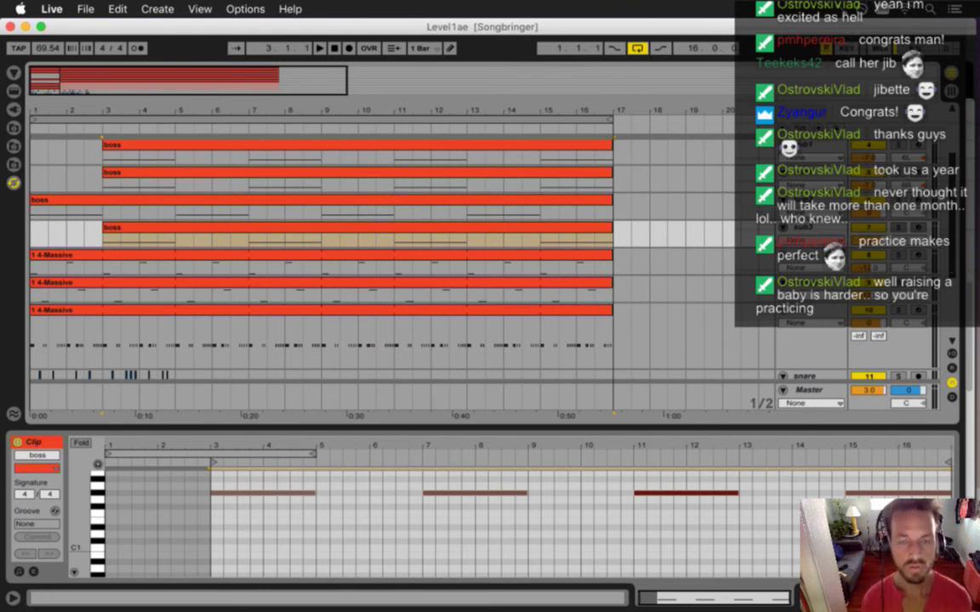
pyautogui.press('super+Tab')
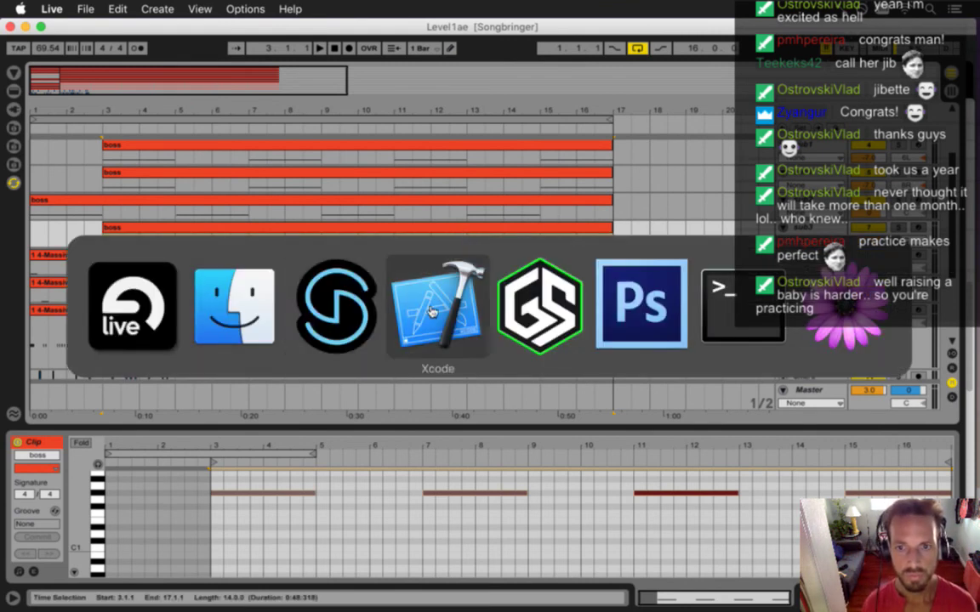
pyautogui.click(132, 306)
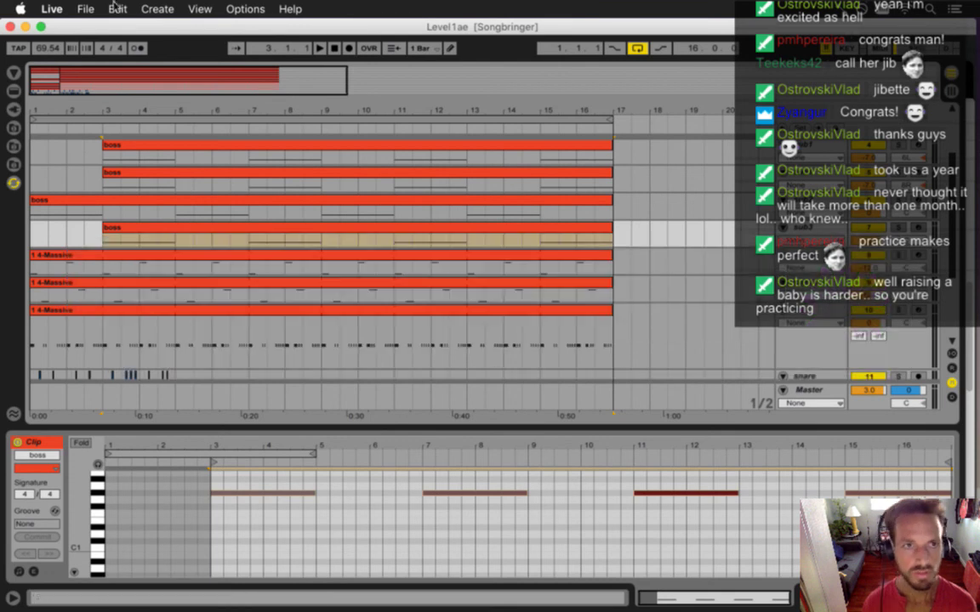
pyautogui.click(87, 10)
# - Open the recent set Level1c and play it with the 4-Massive clip selected
pyautogui.moveTo(128, 56)
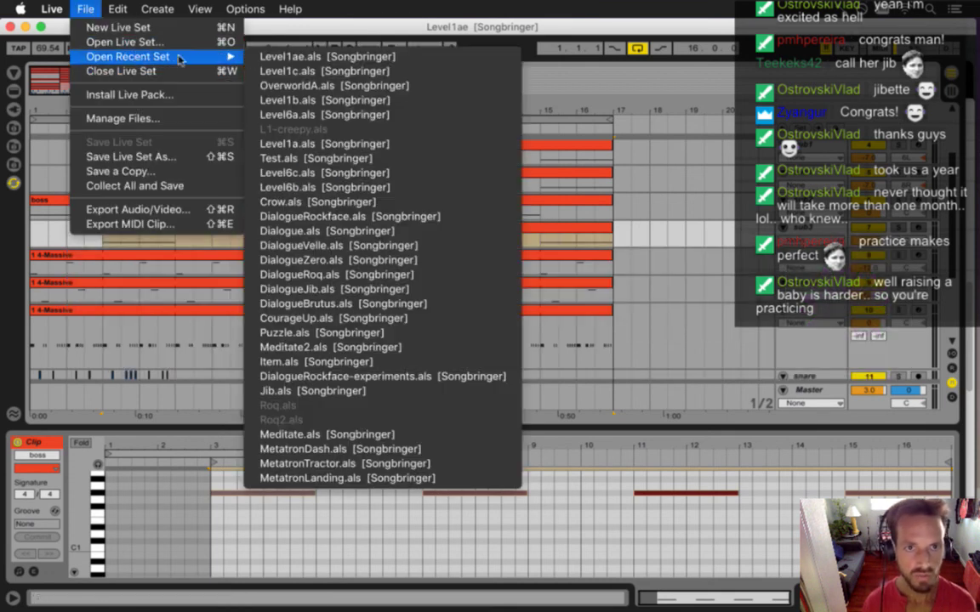
pyautogui.click(263, 71)
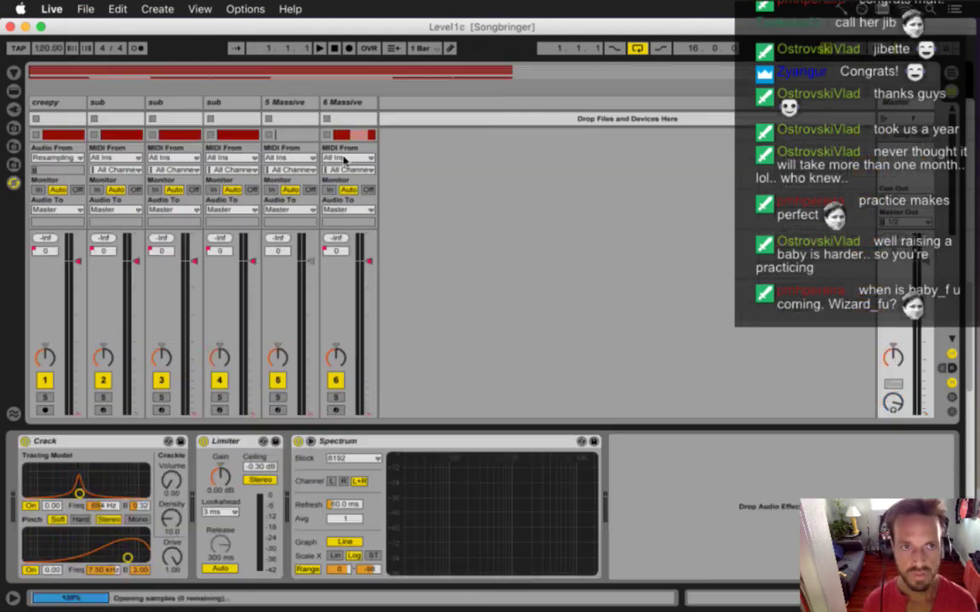
pyautogui.press('Tab')
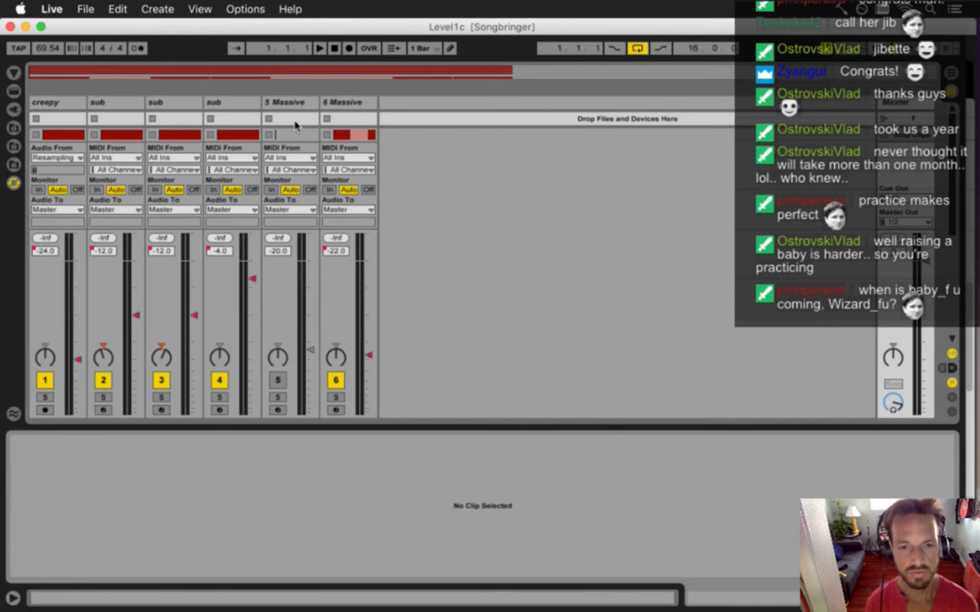
pyautogui.click(49, 313)
pyautogui.press('space')
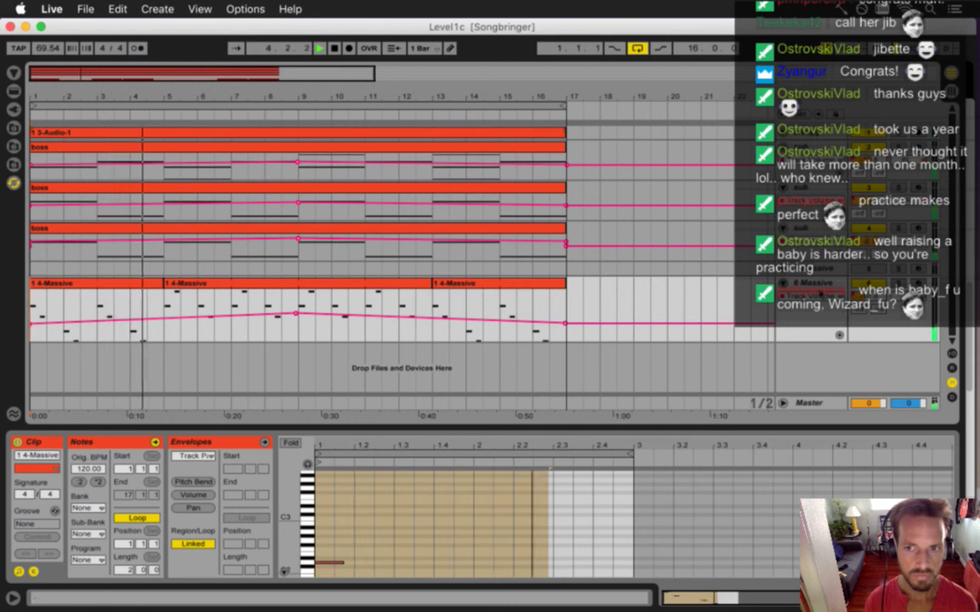
# - Inspect the Massive track's device chain, stepping from Scale to Roll, then stop playback
pyautogui.hotkey('shift', 'Tab')
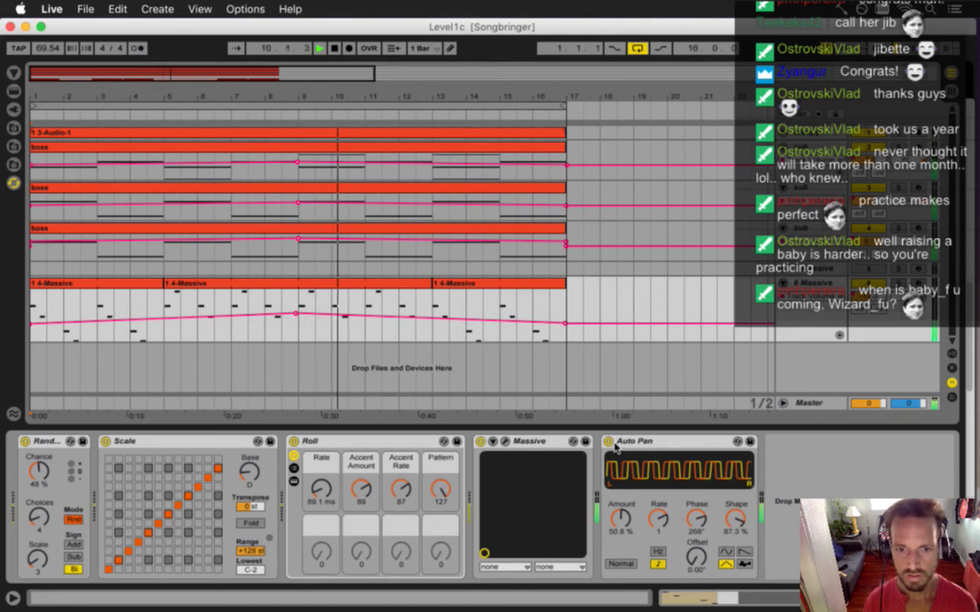
pyautogui.press('Tab')
pyautogui.press('Tab')
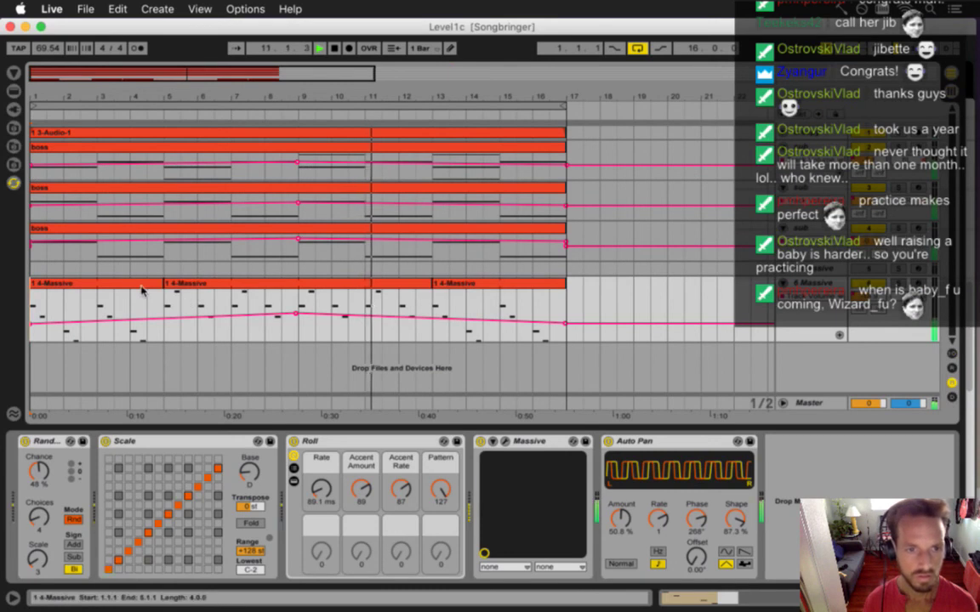
pyautogui.press('super+a')
pyautogui.click(175, 449)
pyautogui.press('Right')
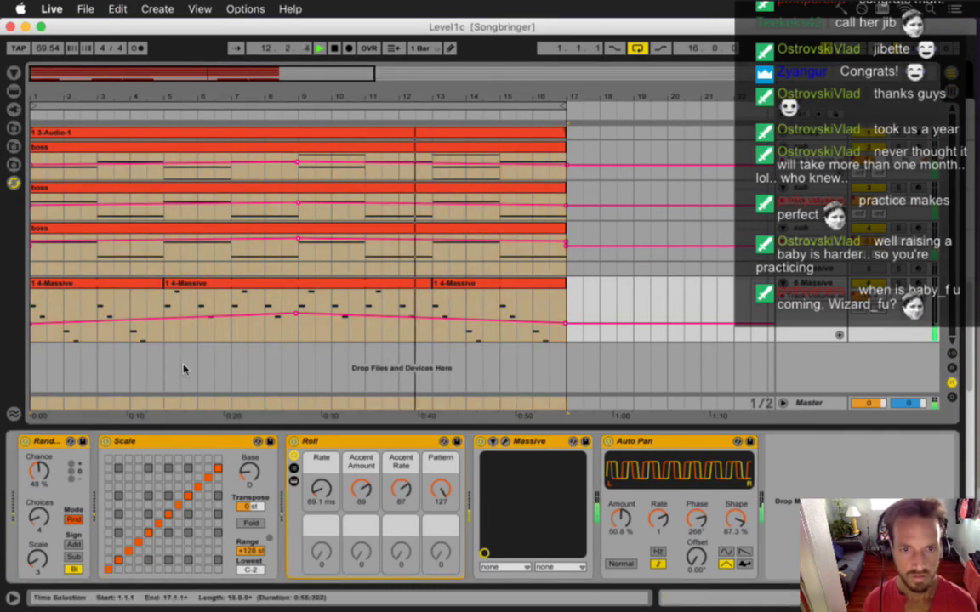
pyautogui.press('space')
# - Open the middle 4-Massive clip in the piano roll and inspect its four short notes
pyautogui.click(197, 286)
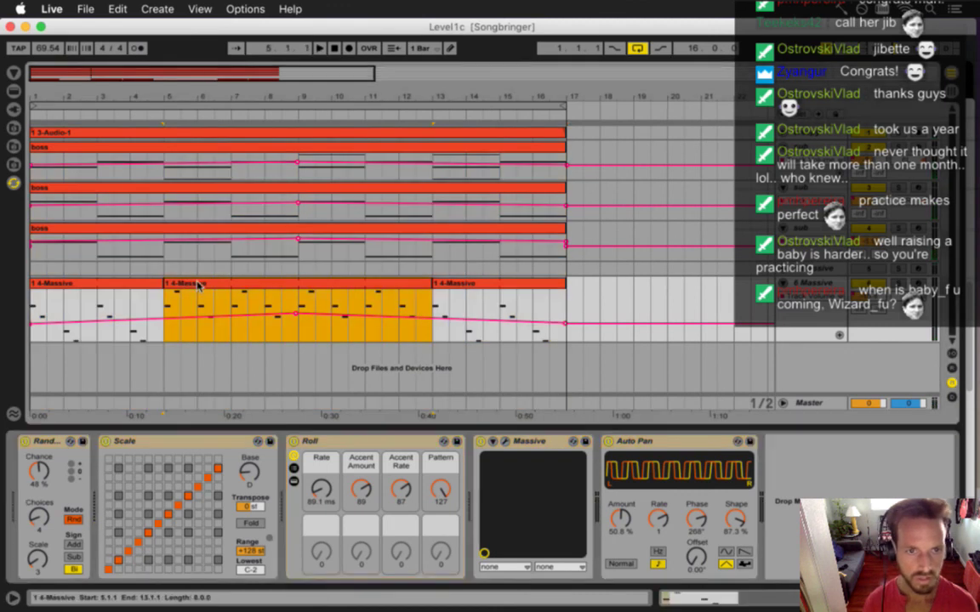
pyautogui.doubleClick(197, 286)
pyautogui.moveTo(289, 545); pyautogui.dragTo(339, 558)
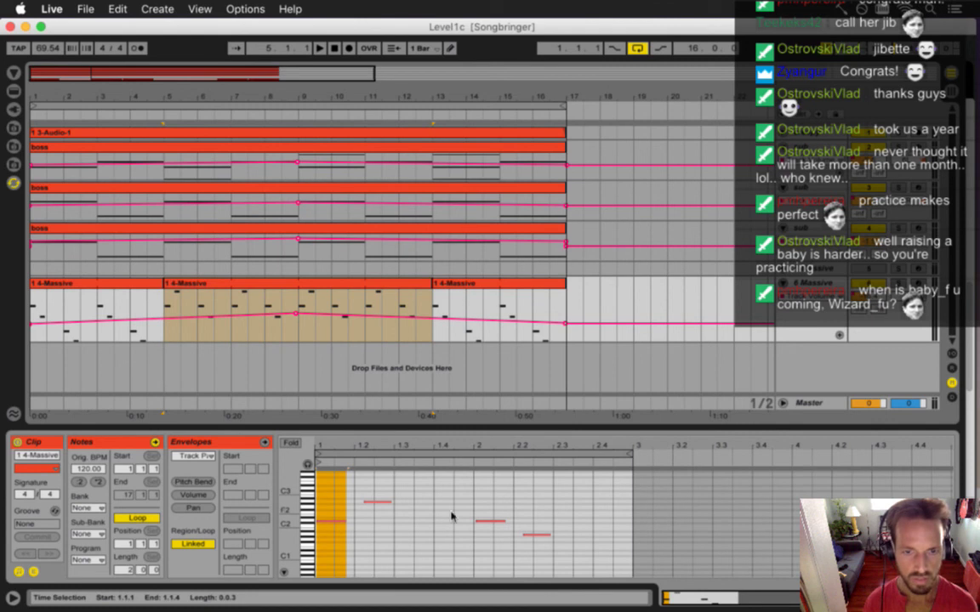
pyautogui.click(336, 523)
pyautogui.click(320, 528)
pyautogui.click(484, 522)
pyautogui.click(544, 536)
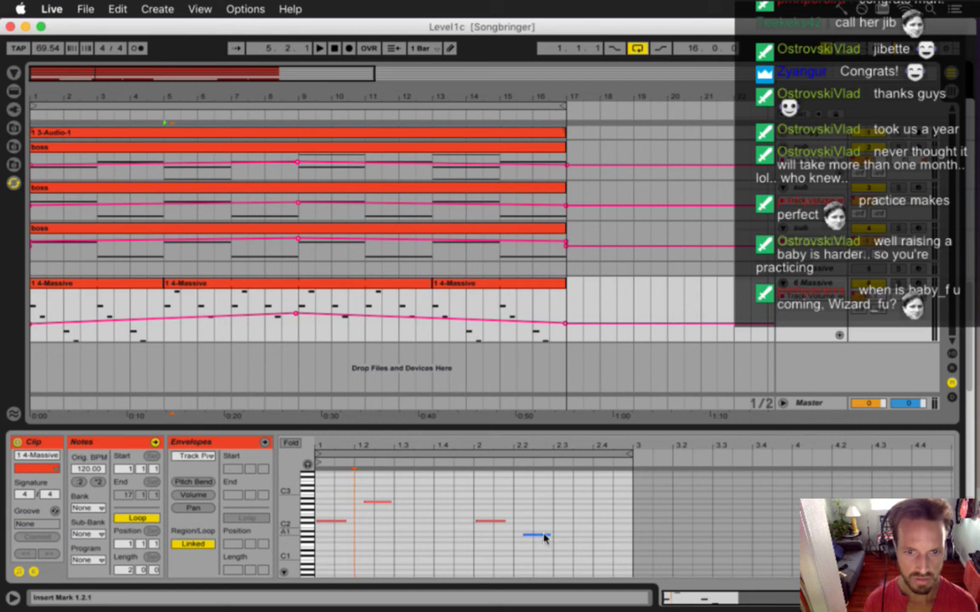
pyautogui.click(418, 532)
pyautogui.click(376, 503)
pyautogui.click(376, 508)
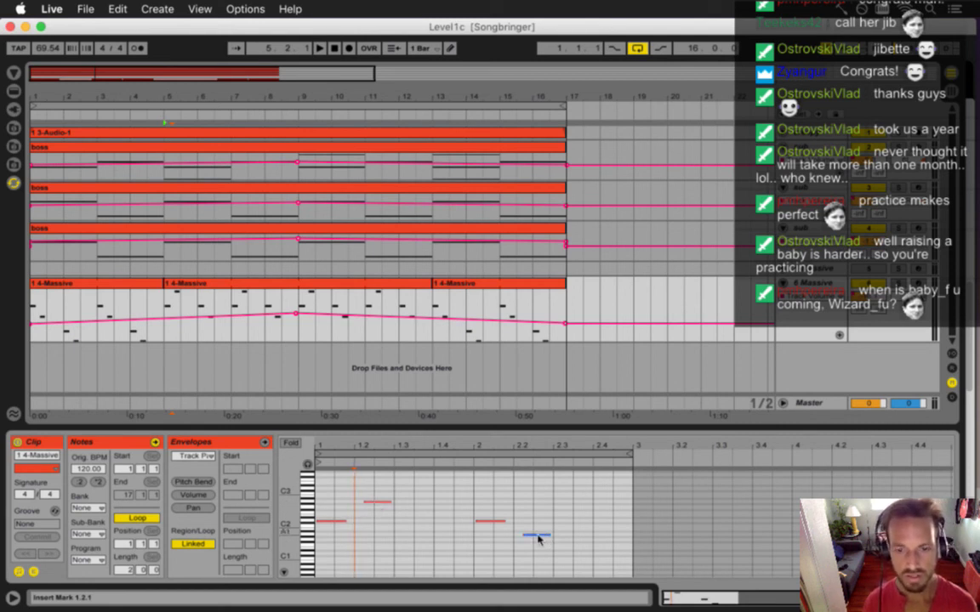
pyautogui.click(85, 8)
# - Open the recent set Level1ae and clear the clip selection
pyautogui.moveTo(89, 56)
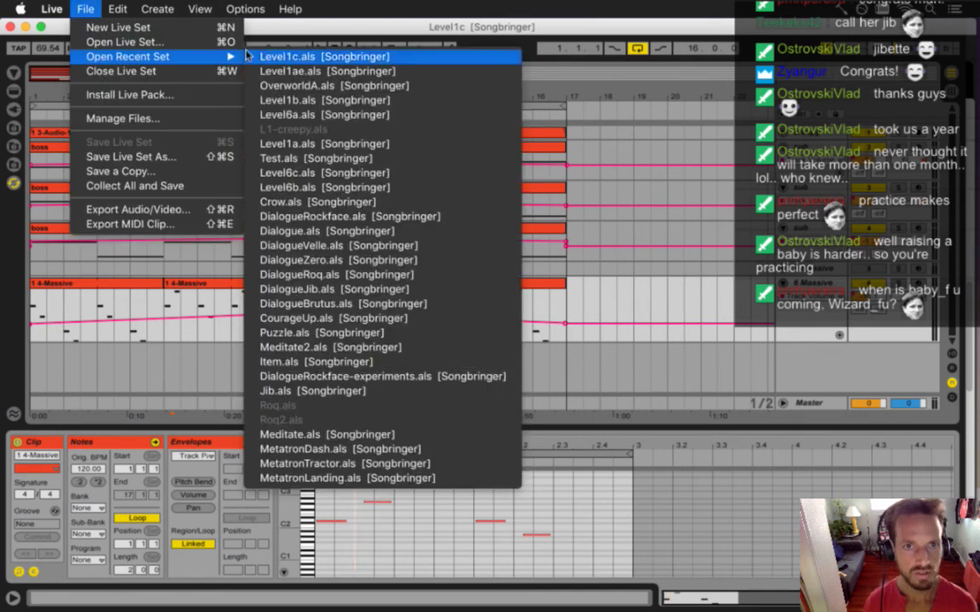
pyautogui.click(302, 71)
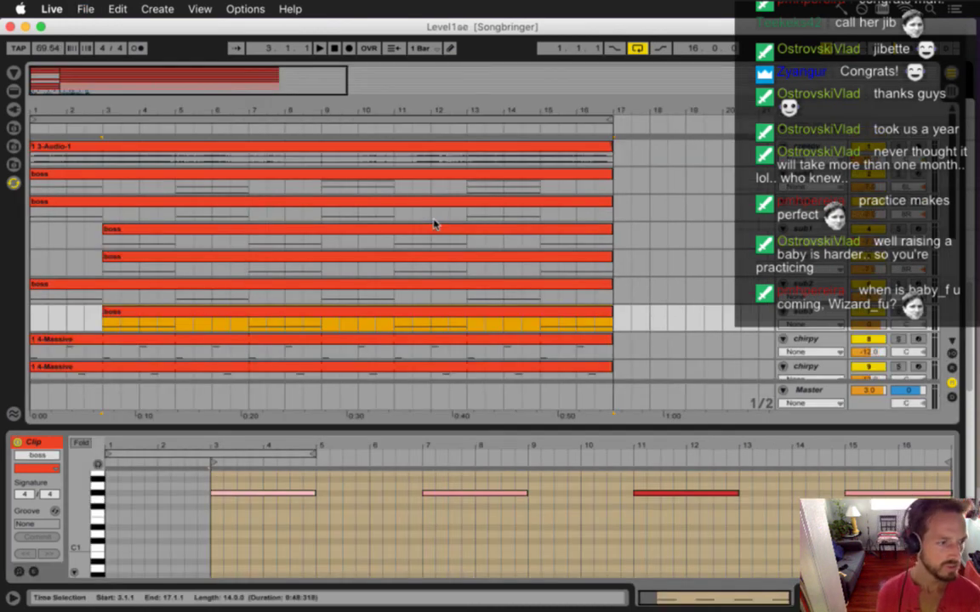
pyautogui.click(644, 324)
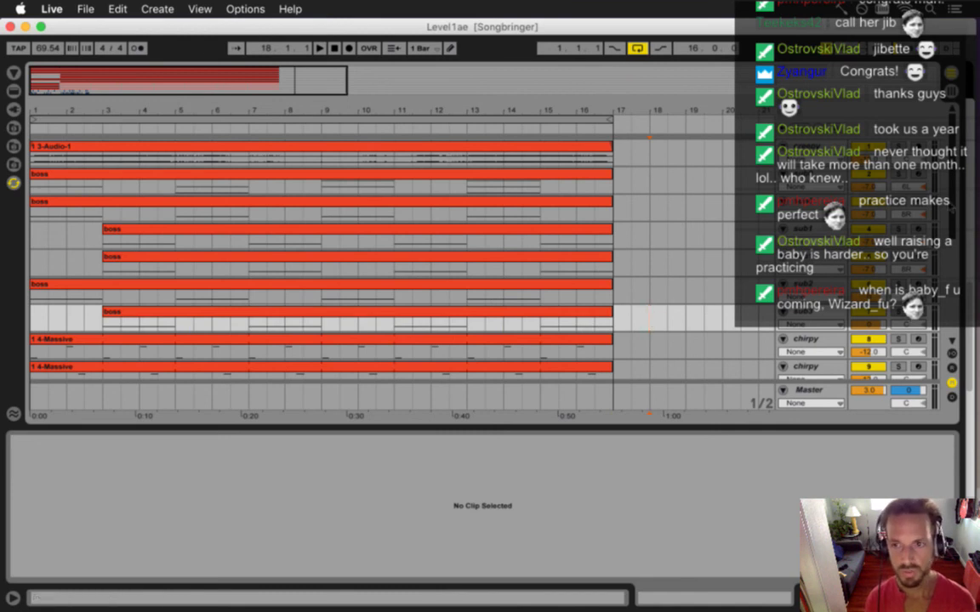
pyautogui.scroll(-8, 857, 249)
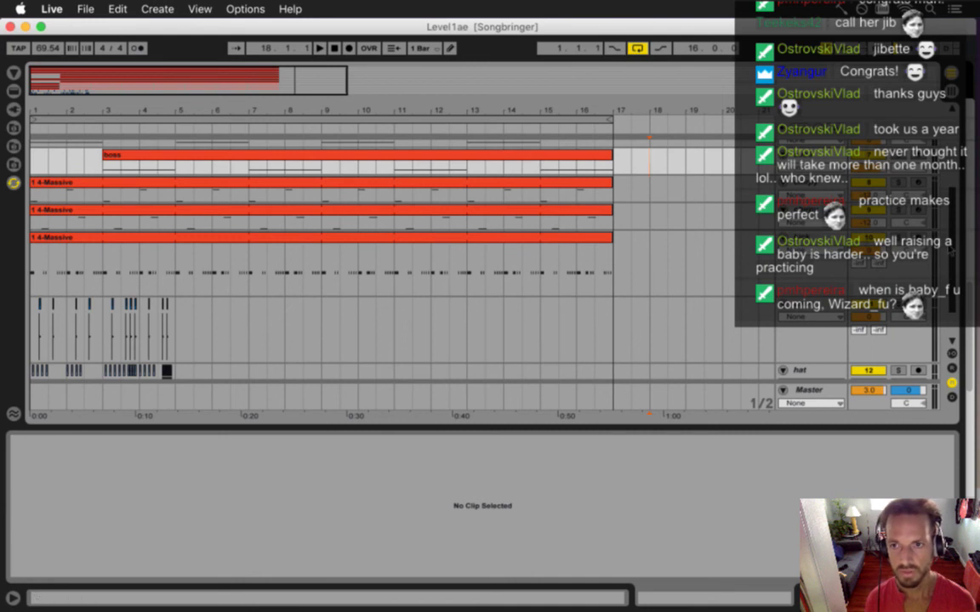
pyautogui.scroll(3, 862, 220)
pyautogui.scroll(-1, 862, 220)
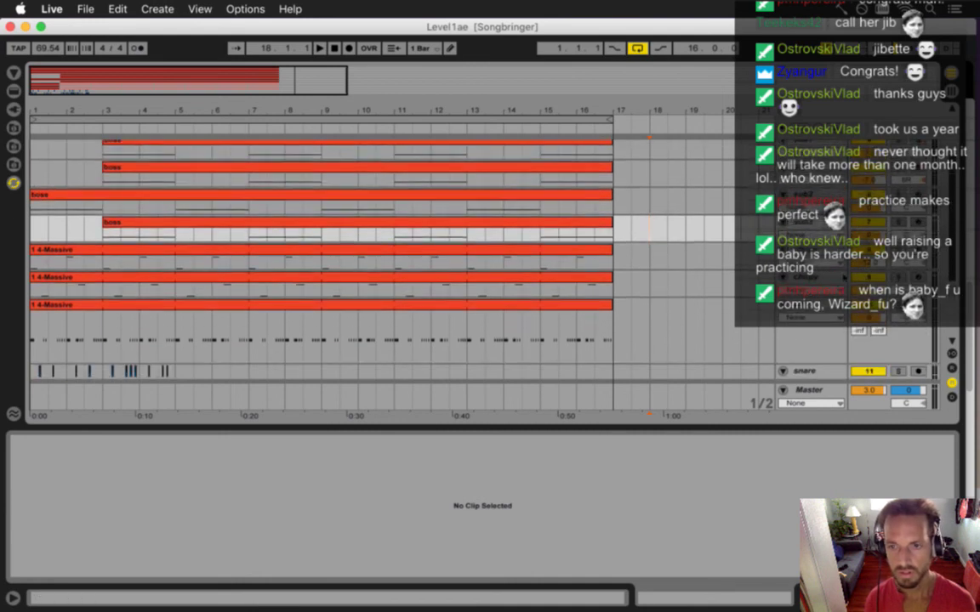
# - Insert a new MIDI track below the second 4-Massive track and shrink its lane
pyautogui.click(812, 278)
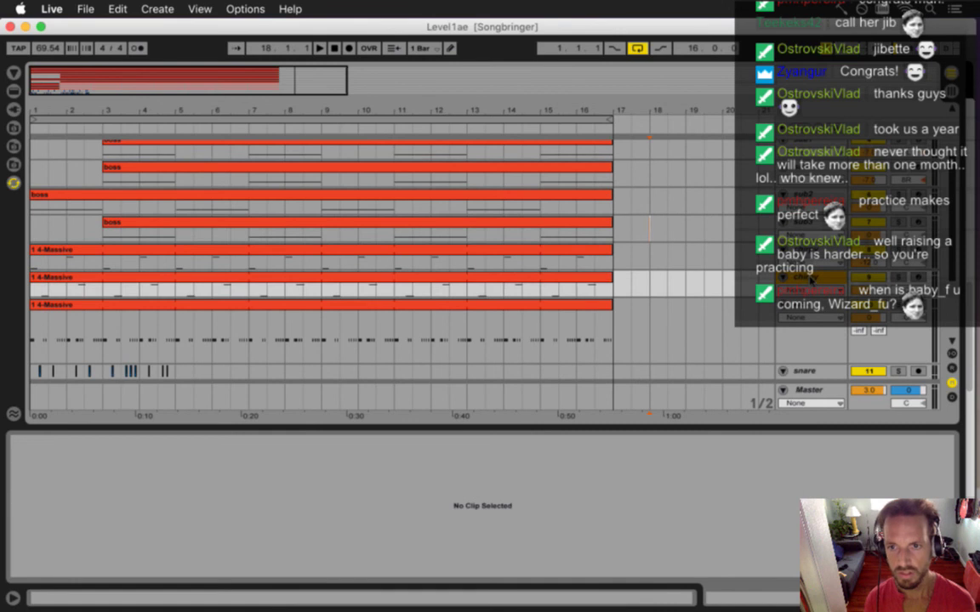
pyautogui.rightClick(810, 280)
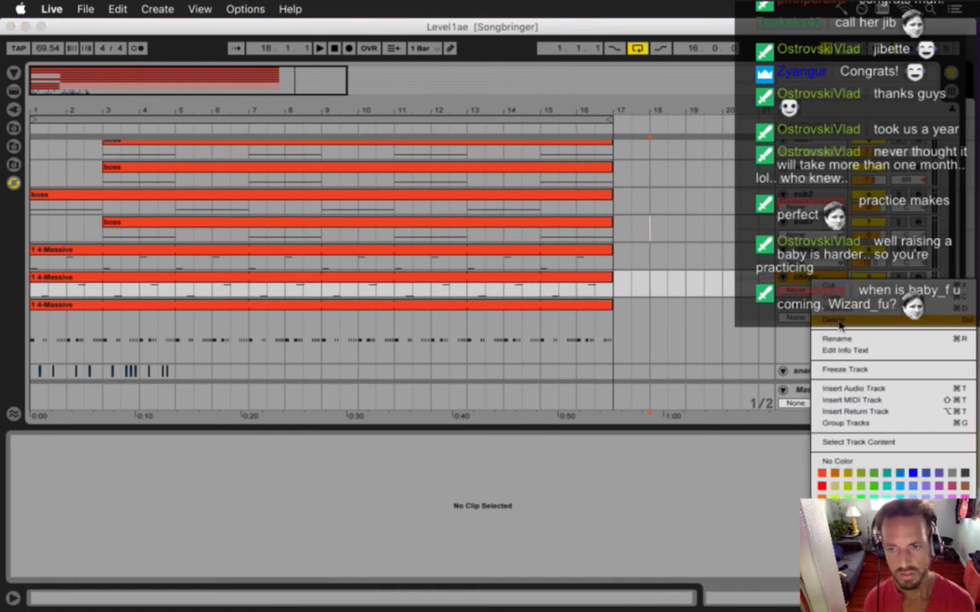
pyautogui.click(852, 401)
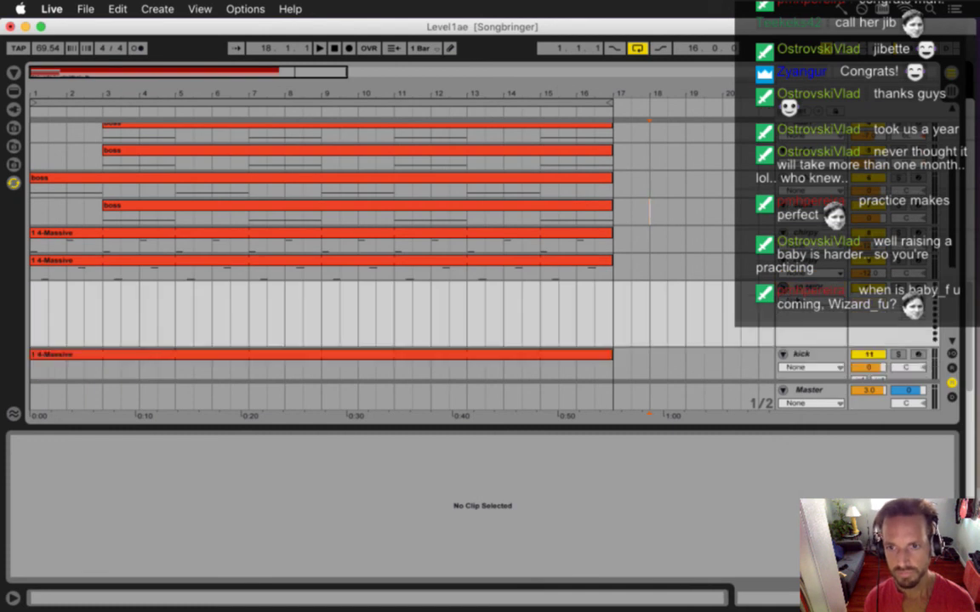
pyautogui.moveTo(800, 346); pyautogui.dragTo(799, 303)
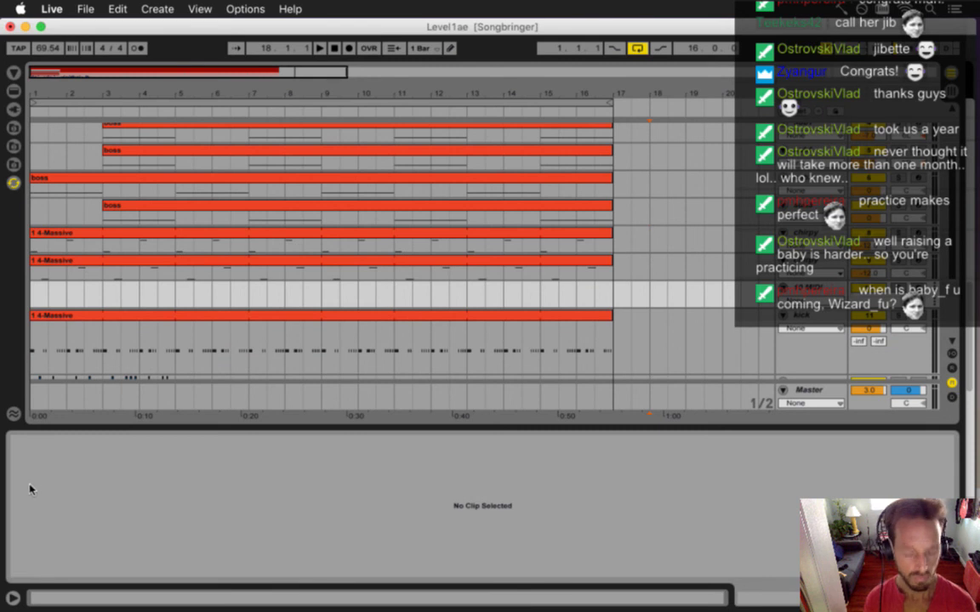
pyautogui.click(92, 8)
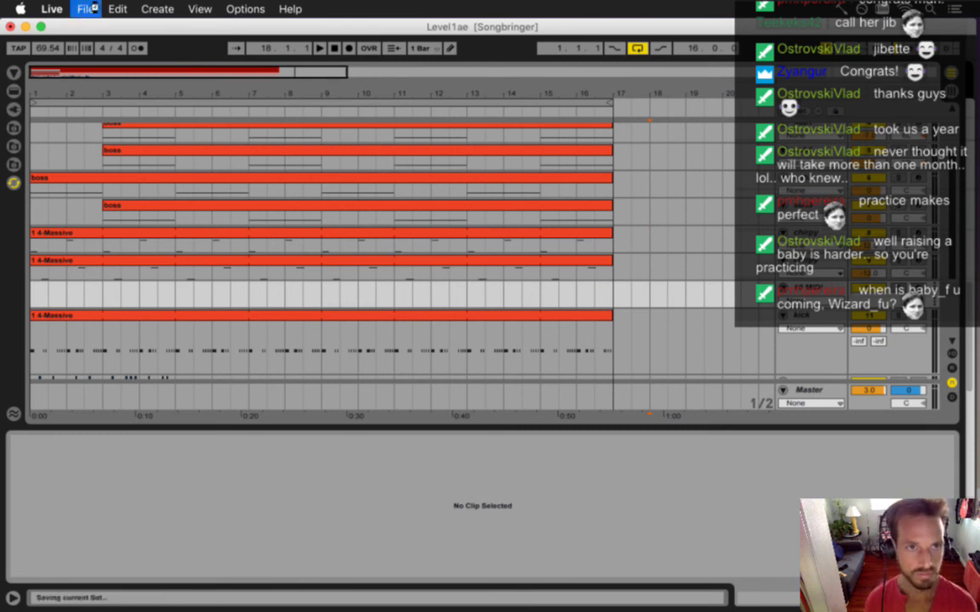
# - Copy the Massive device chain from Level1c and paste it onto Level1ae's empty MIDI track
pyautogui.moveTo(101, 54)
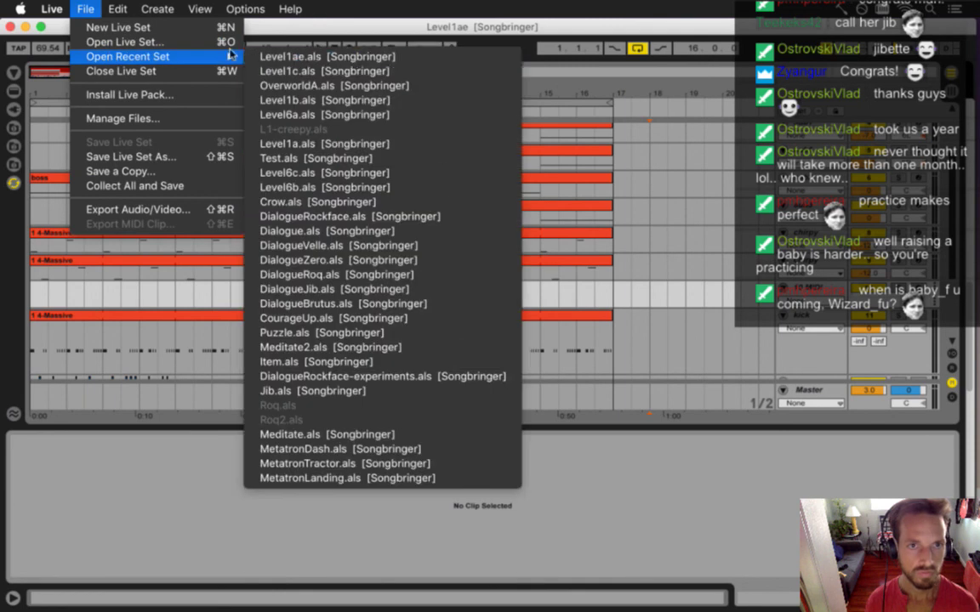
pyautogui.click(279, 70)
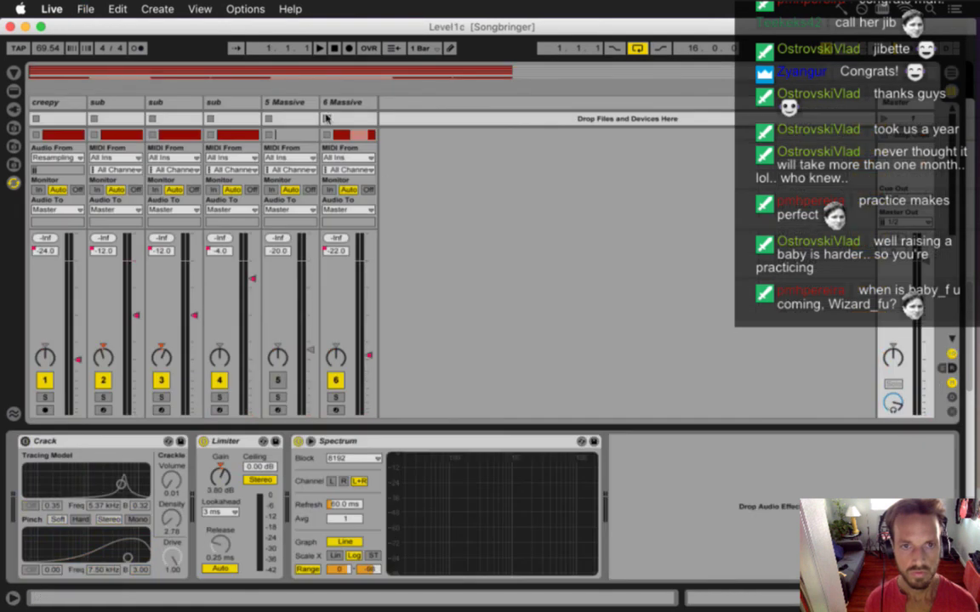
pyautogui.press('Tab')
pyautogui.press('Up')
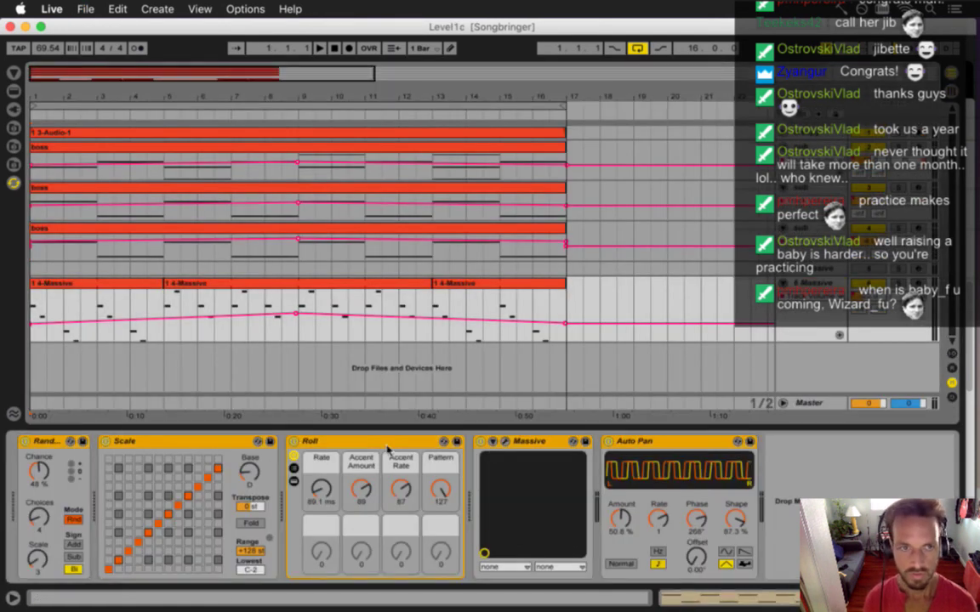
pyautogui.click(85, 9)
pyautogui.moveTo(117, 56)
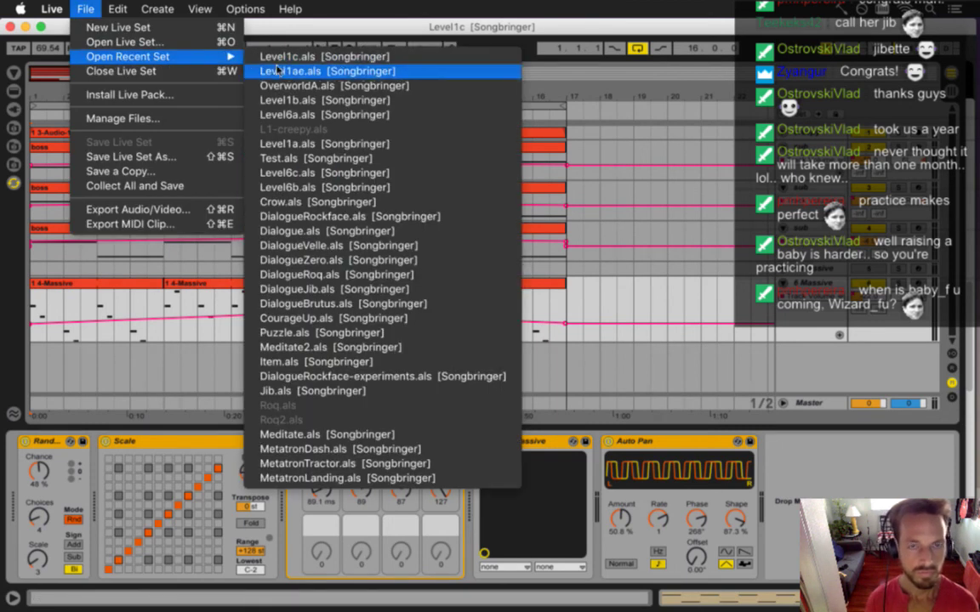
pyautogui.click(281, 68)
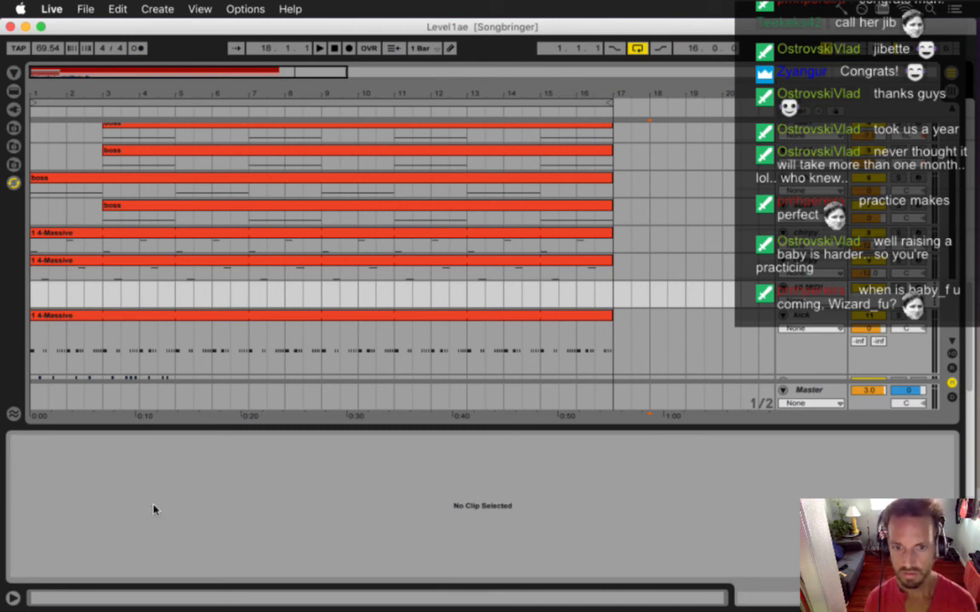
pyautogui.hotkey('shift', 'Tab')
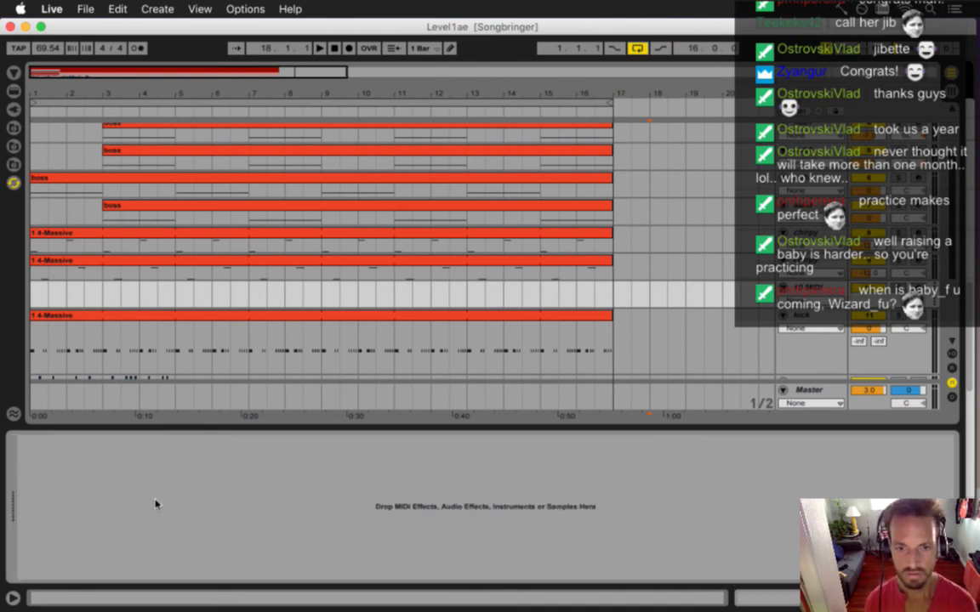
pyautogui.press('super+v')
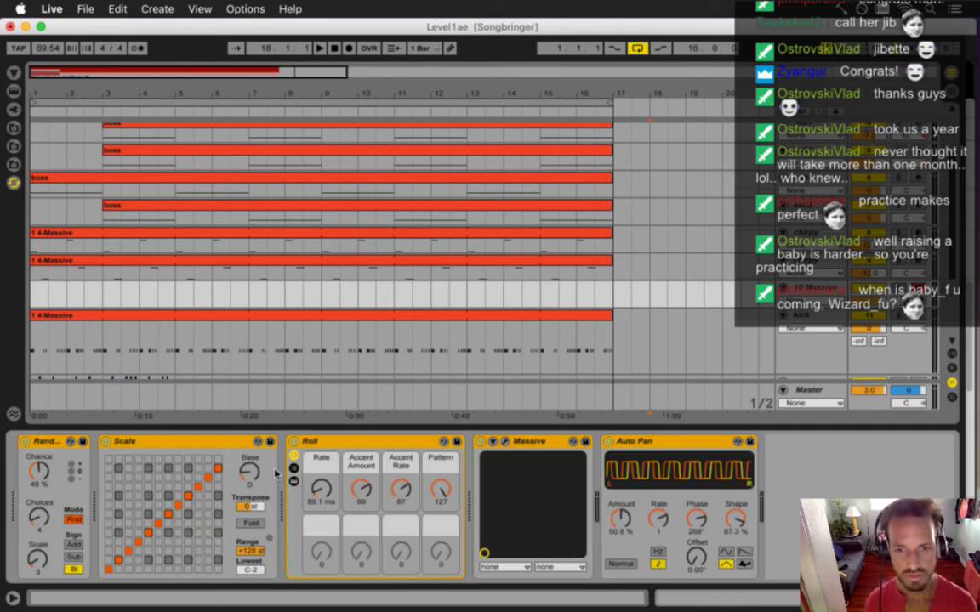
# - Turn off the Scale and Auto Pan devices and save the set
pyautogui.click(201, 445)
pyautogui.press('super+s')
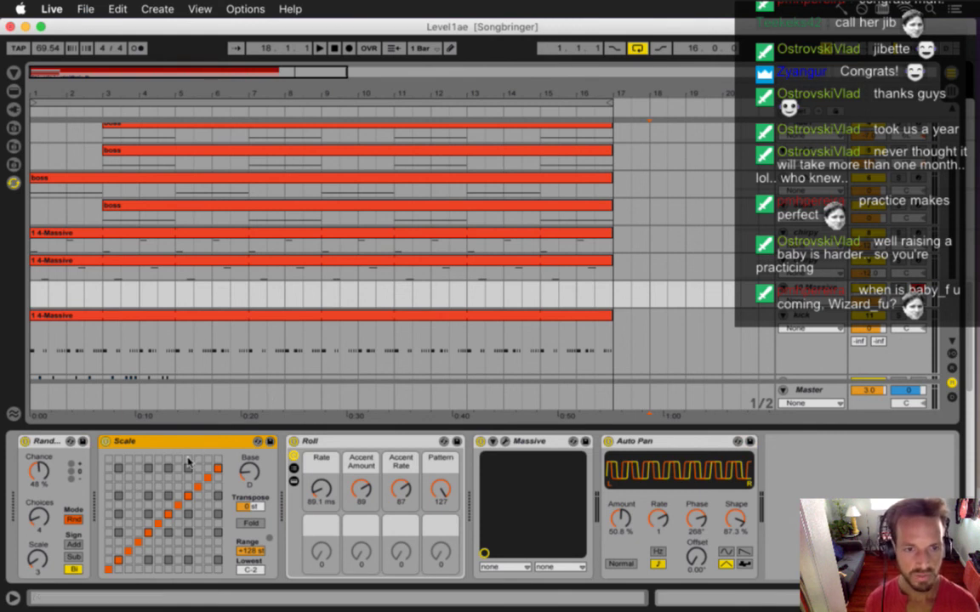
pyautogui.click(106, 443)
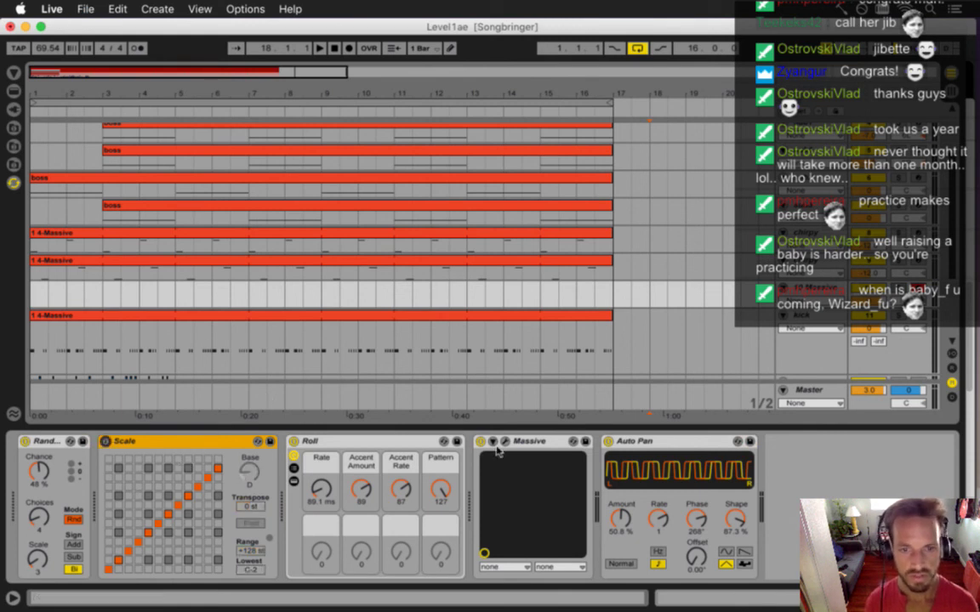
pyautogui.click(608, 442)
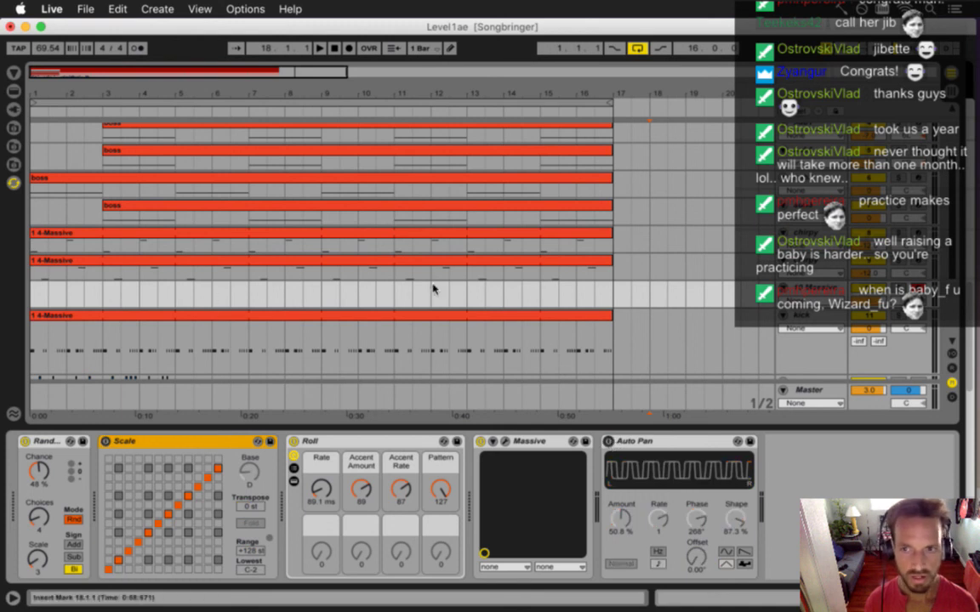
pyautogui.click(790, 217)
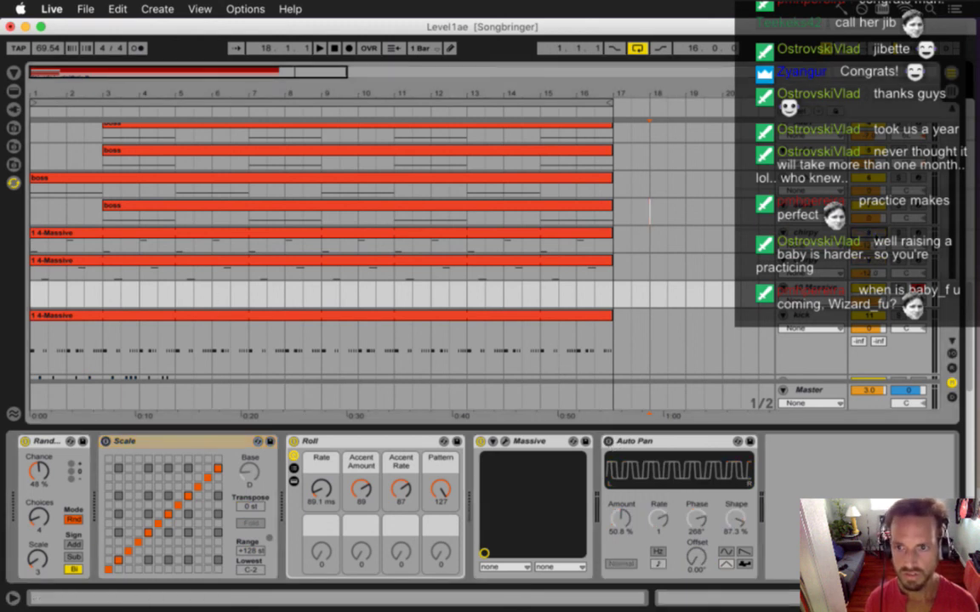
# - Move the 1 4-Massive clip into the new Massive track's lane and duplicate the track
pyautogui.click(807, 290)
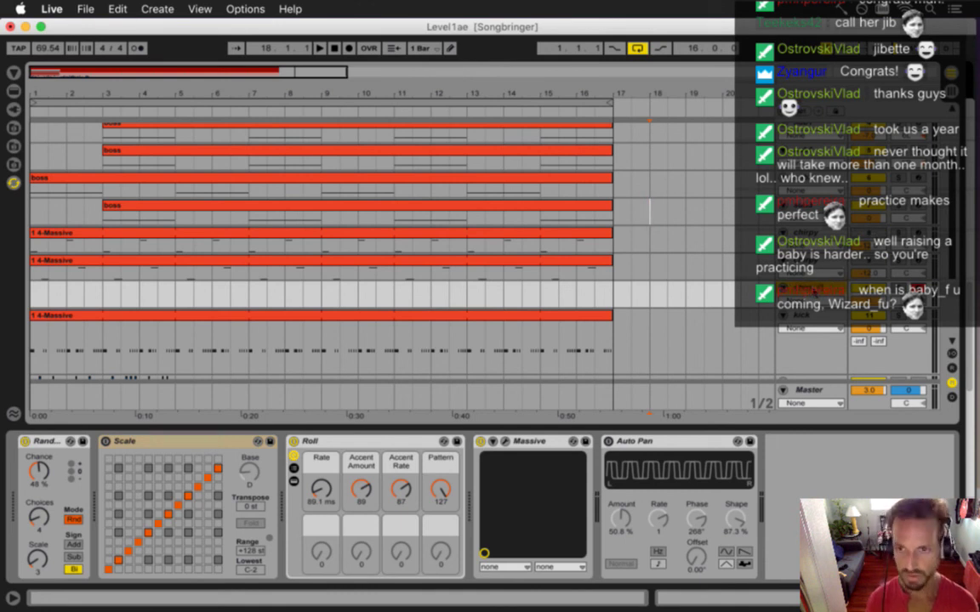
pyautogui.click(74, 244)
pyautogui.click(70, 240)
pyautogui.moveTo(70, 240); pyautogui.dragTo(74, 294)
pyautogui.click(811, 288)
pyautogui.press('super+d')
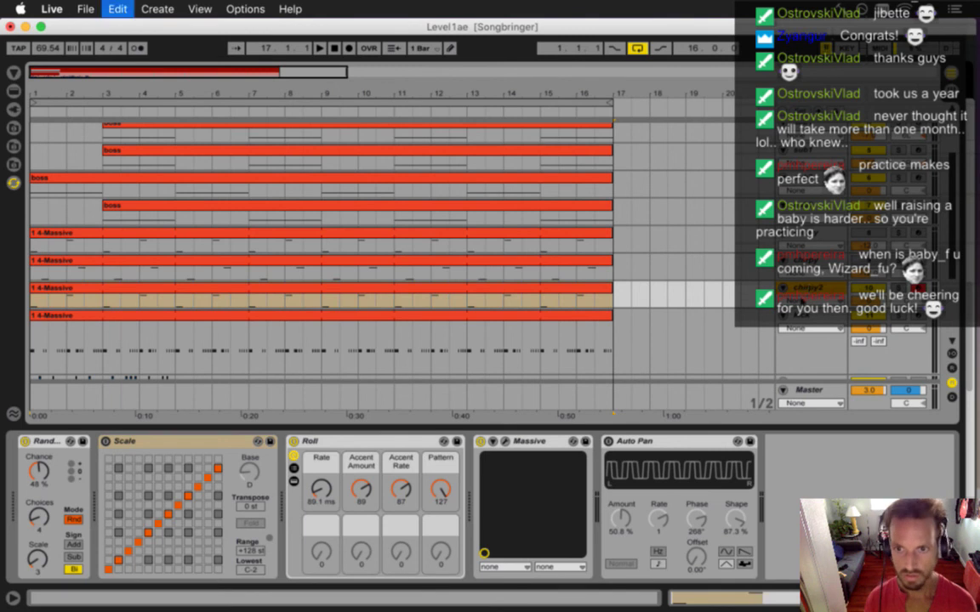
# - Move the lower 1 4-Massive clip up onto the new track and save the set
pyautogui.press('super+s')
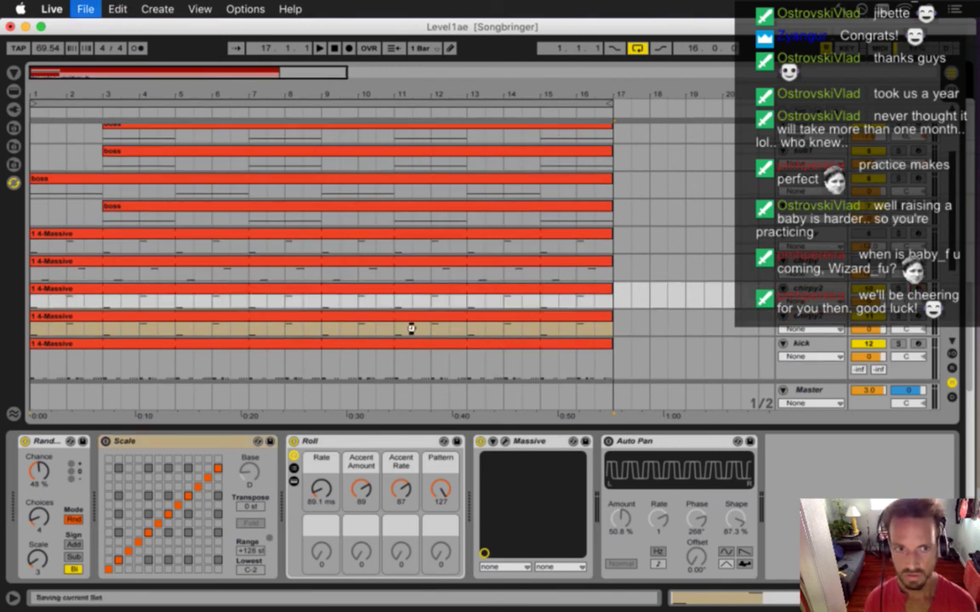
pyautogui.click(224, 318)
pyautogui.moveTo(225, 319); pyautogui.dragTo(100, 287)
pyautogui.press('super+s')
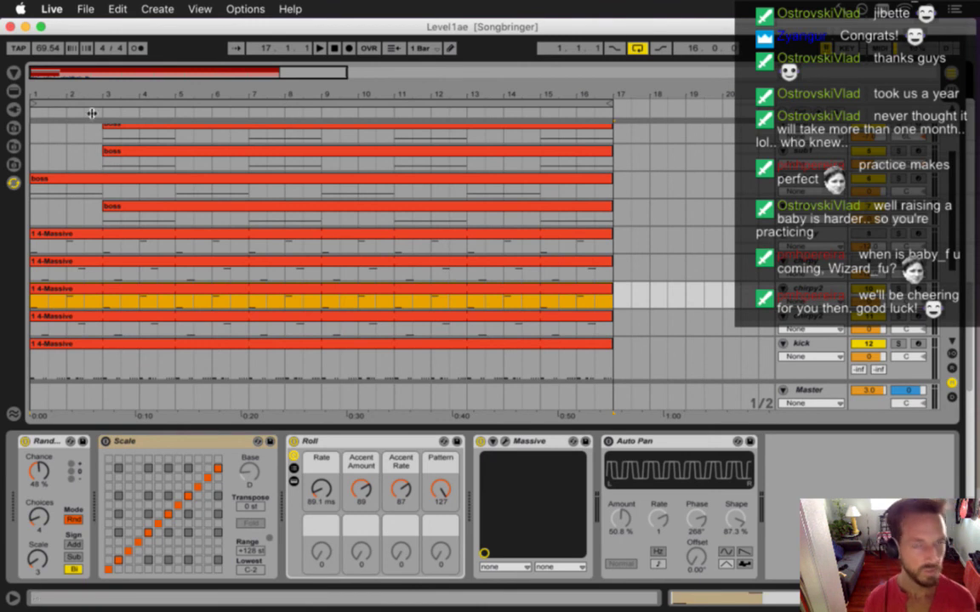
# - Reload the Level1ae set from the recent sets list
pyautogui.click(84, 10)
pyautogui.moveTo(128, 57)
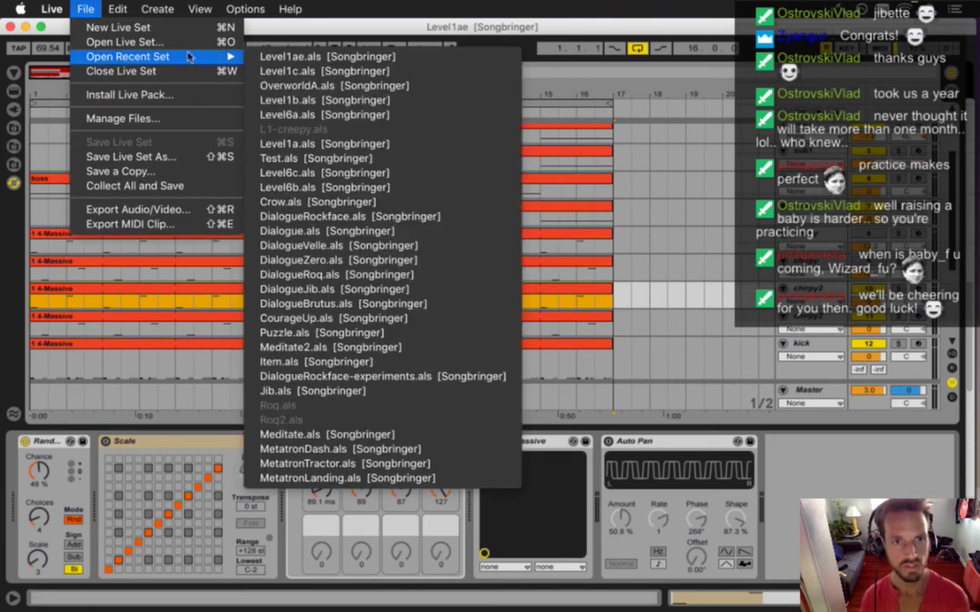
pyautogui.click(313, 64)
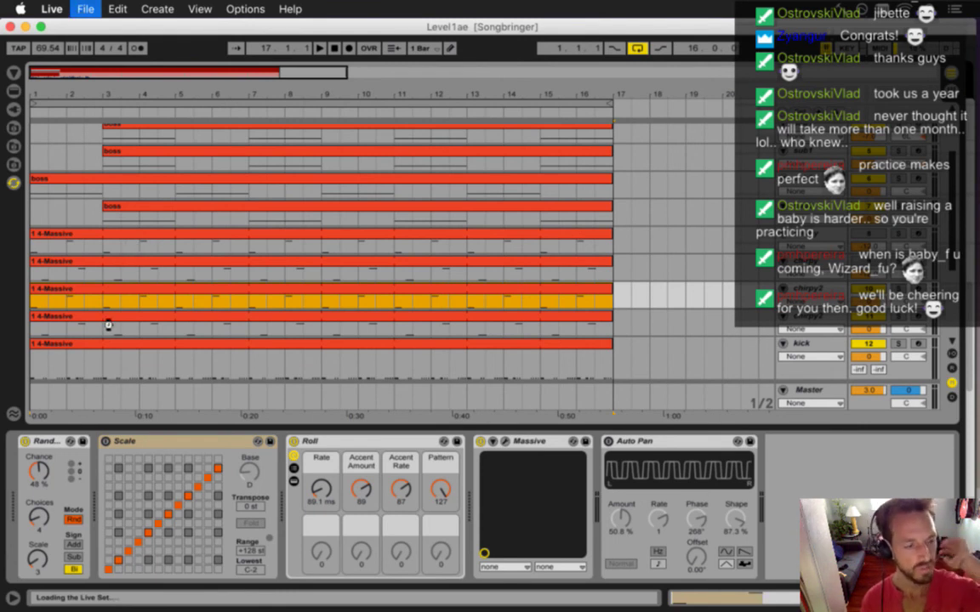
pyautogui.click(86, 9)
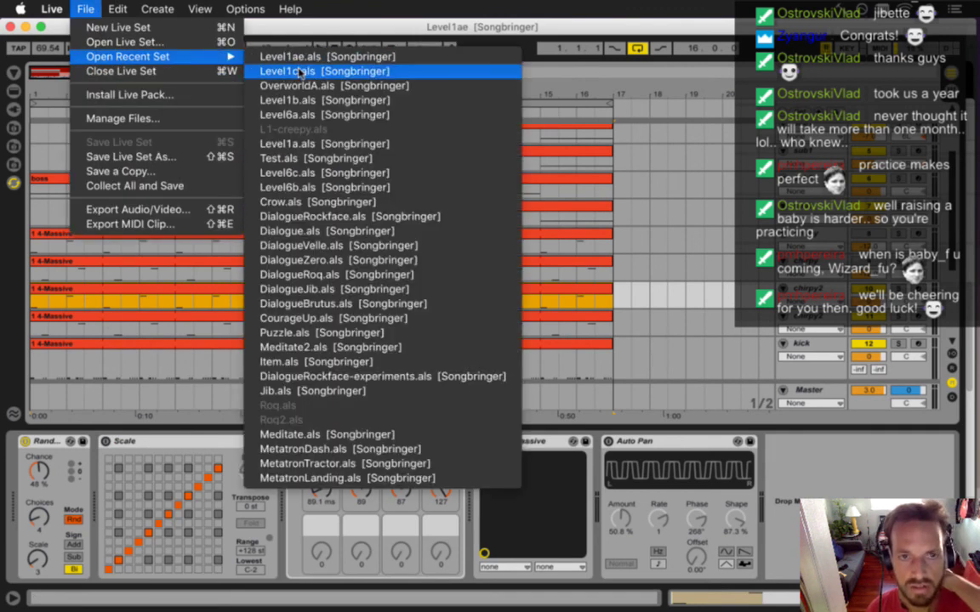
# - Open the Level1c set and switch to Arrangement view
pyautogui.click(300, 74)
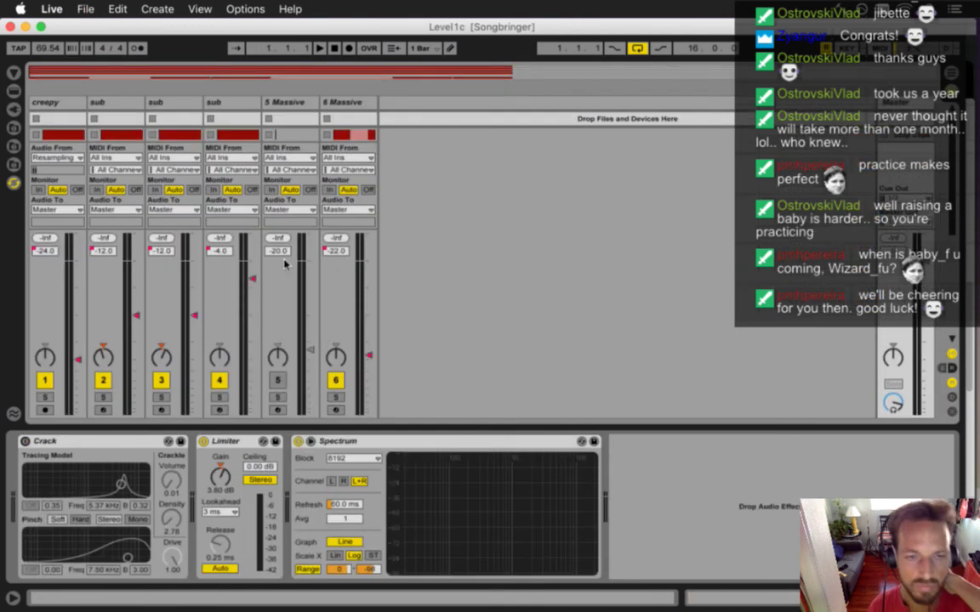
pyautogui.hotkey('shift', 'Tab')
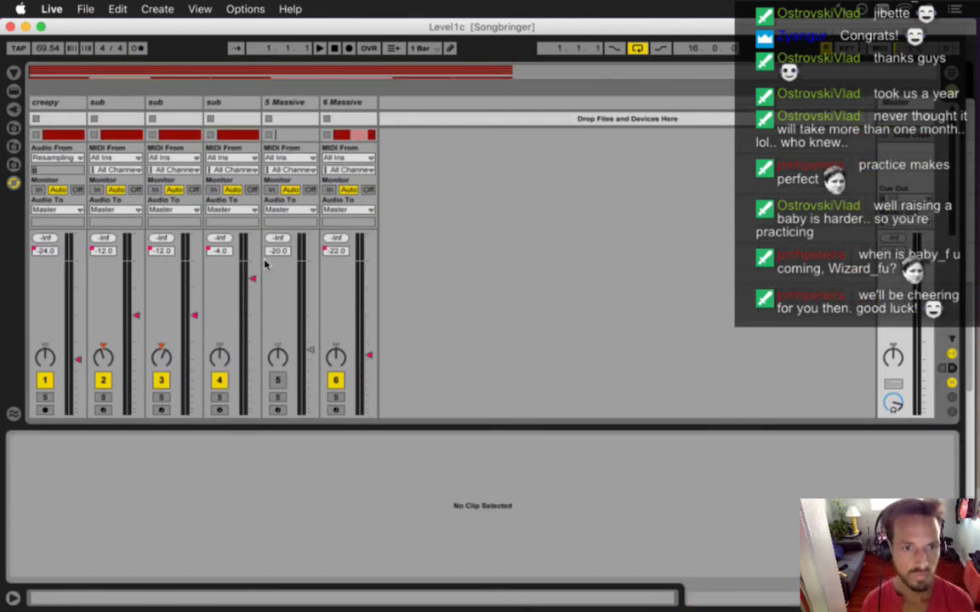
pyautogui.hotkey('shift', 'Tab')
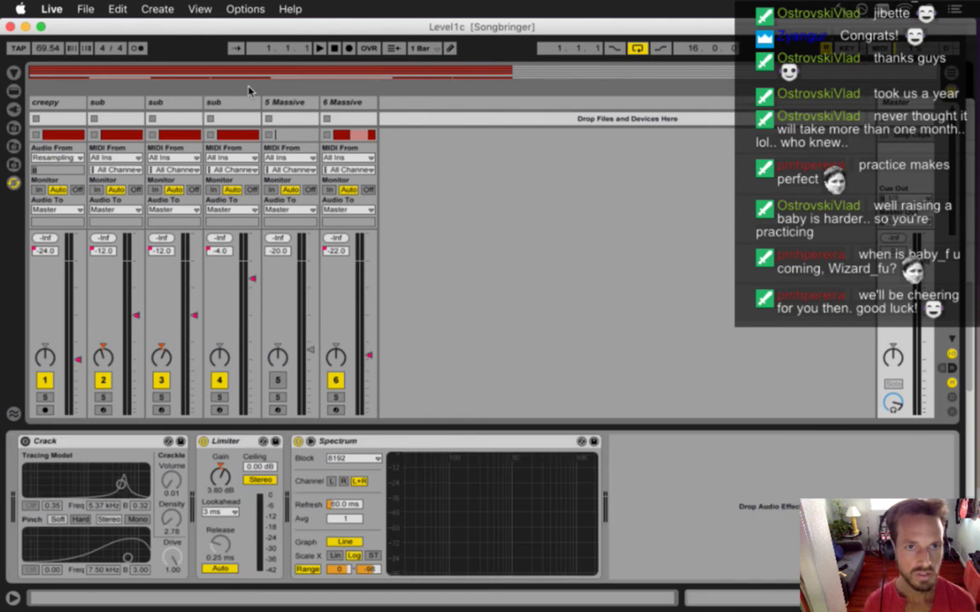
pyautogui.hotkey('shift', 'Tab')
pyautogui.press('Tab')
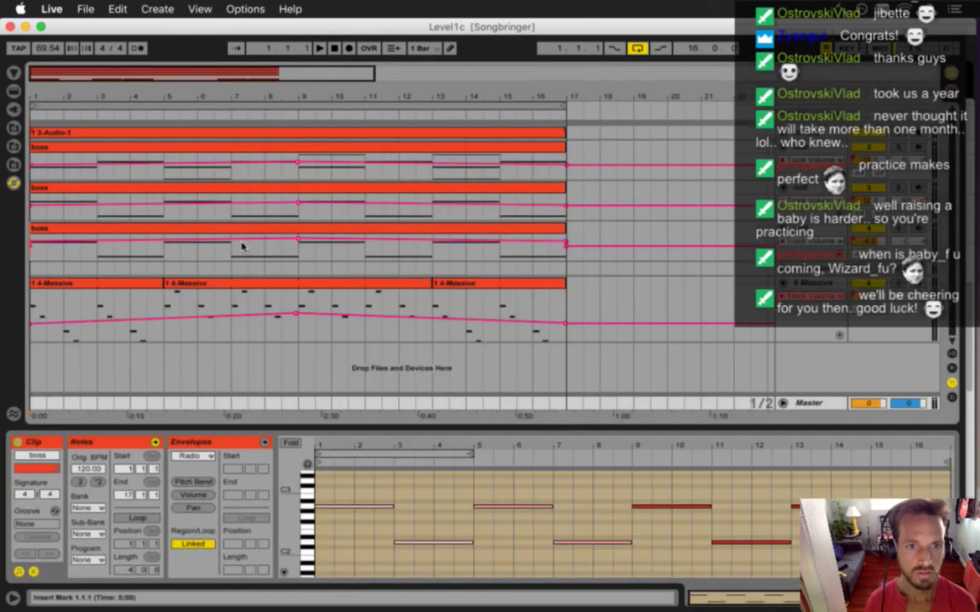
# - Check the pitches of the first 4-Massive clip's four notes, then view the second clip's notes
pyautogui.click(129, 287)
pyautogui.moveTo(281, 547); pyautogui.dragTo(284, 553)
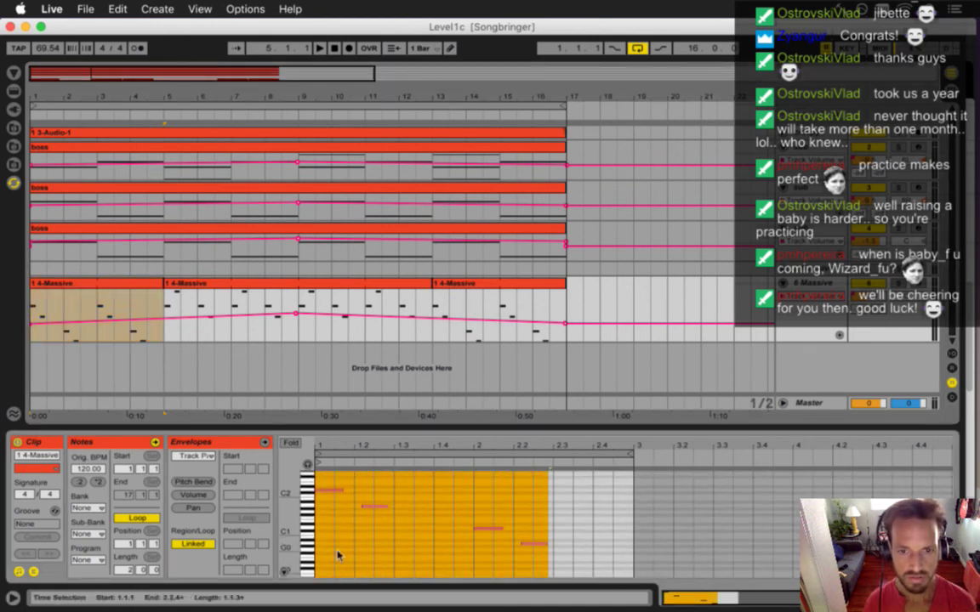
pyautogui.click(332, 493)
pyautogui.click(367, 509)
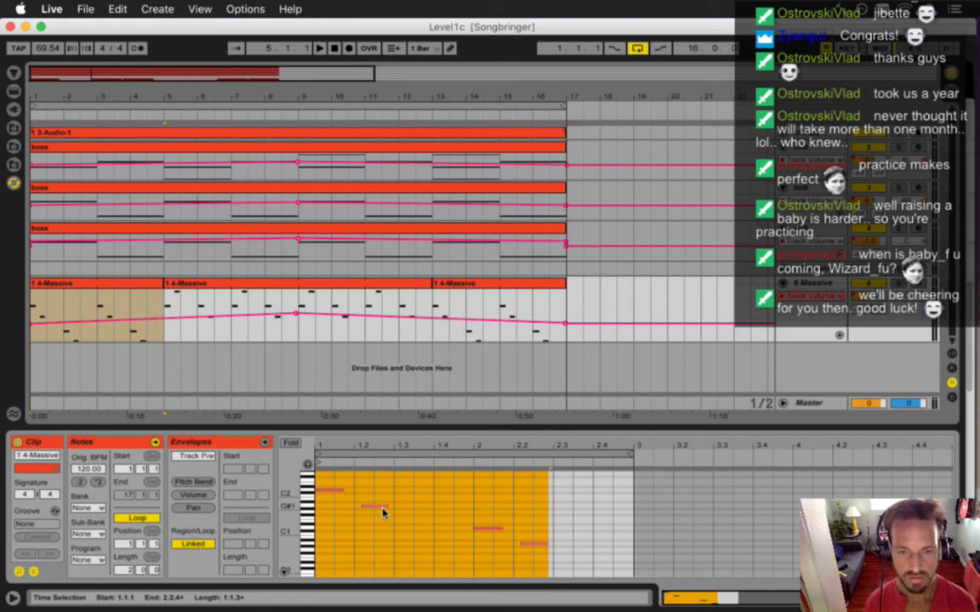
pyautogui.click(333, 493)
pyautogui.click(378, 507)
pyautogui.click(333, 492)
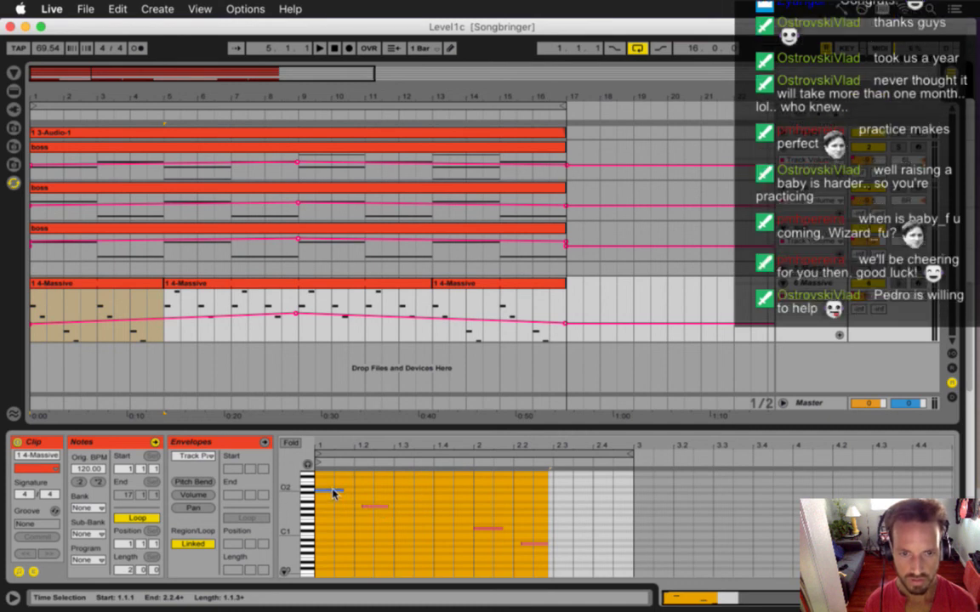
pyautogui.click(486, 530)
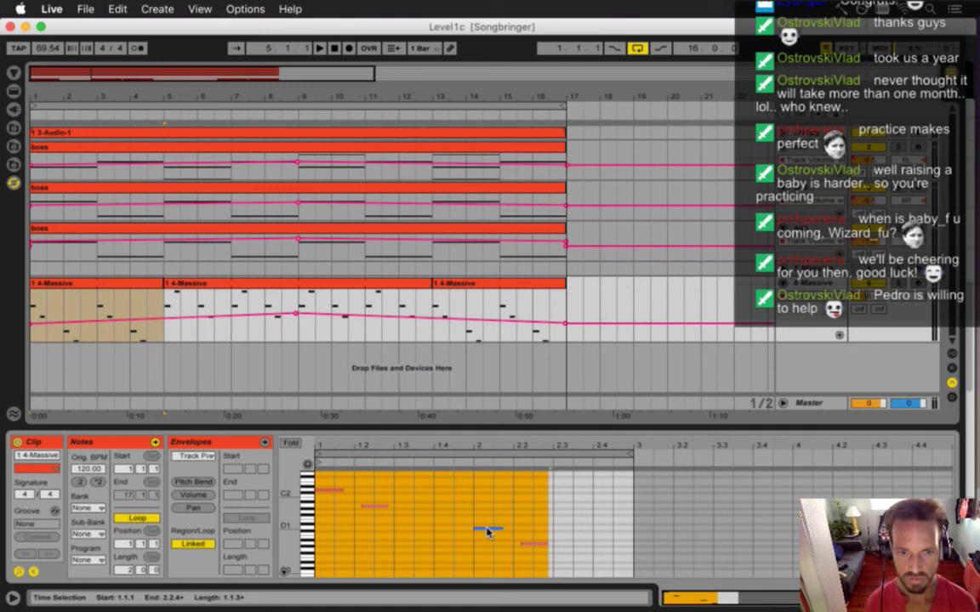
pyautogui.click(534, 545)
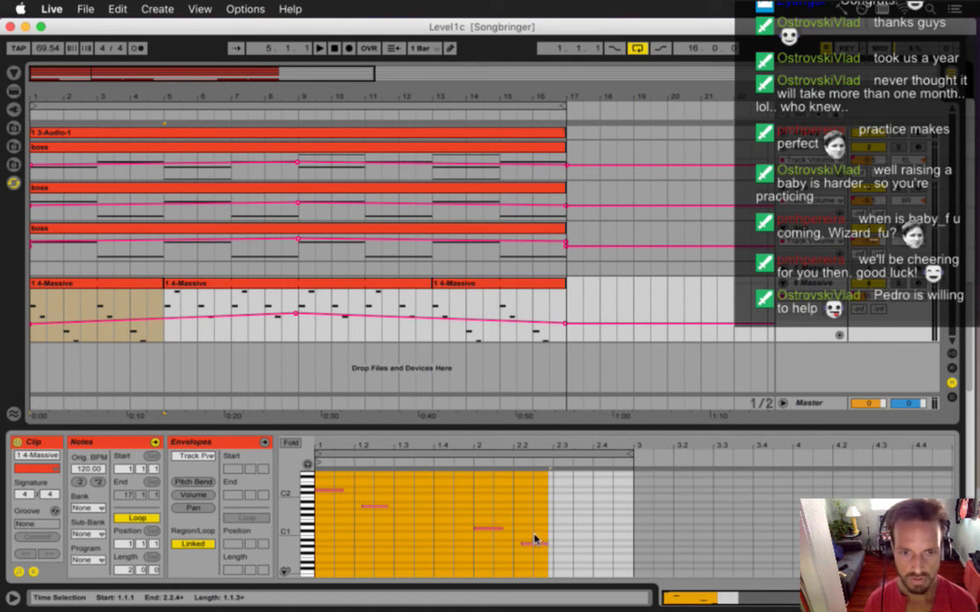
pyautogui.click(449, 523)
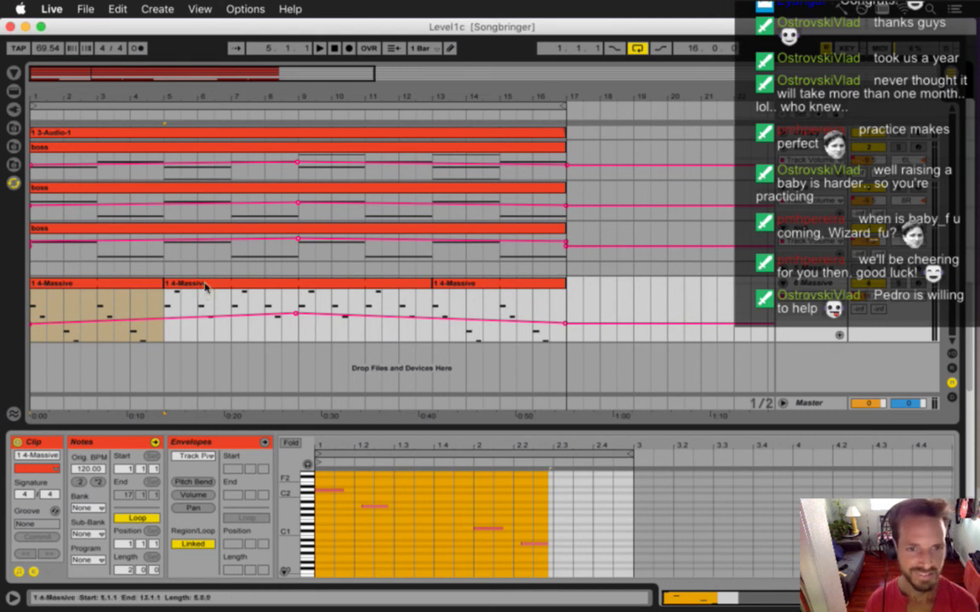
pyautogui.click(213, 327)
pyautogui.scroll(-2, 296, 543)
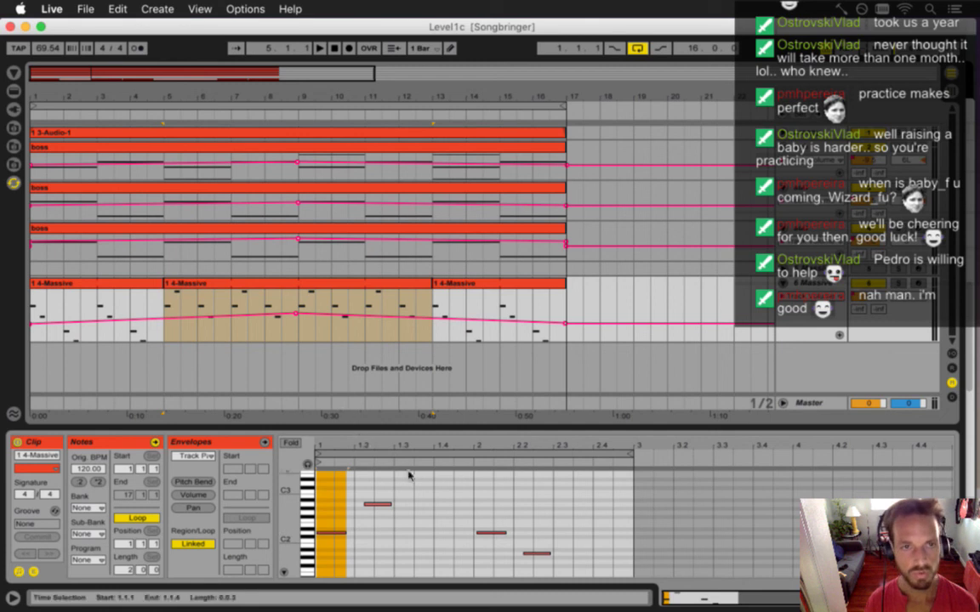
# - Reopen Level1ae.als from the File > Open Recent Set list
pyautogui.click(85, 8)
pyautogui.moveTo(119, 56)
pyautogui.click(285, 70)
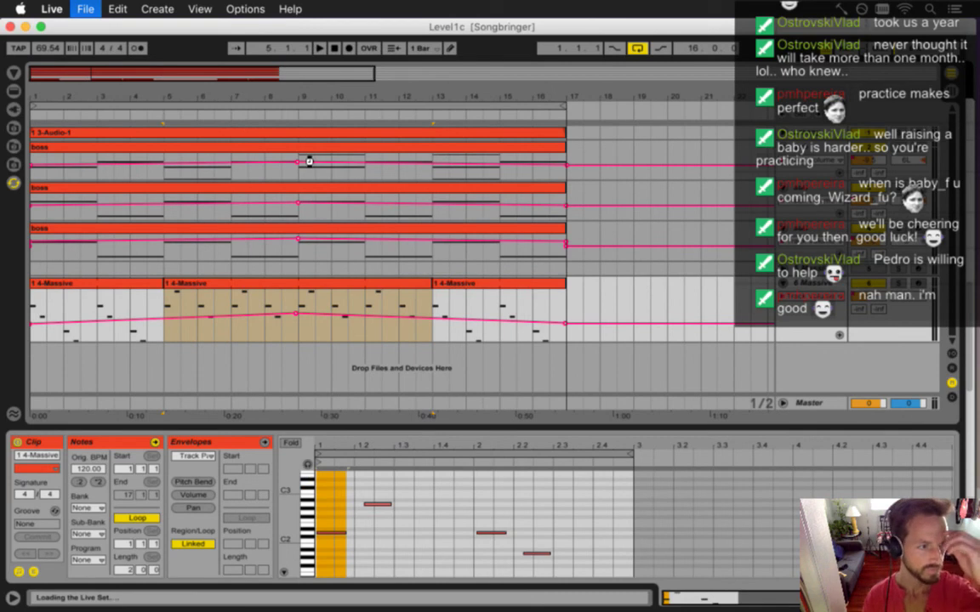